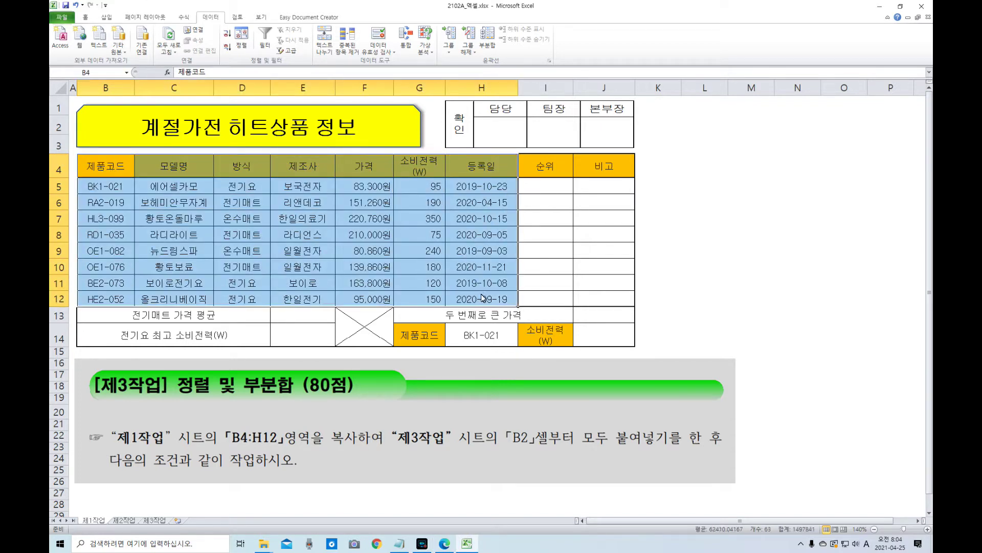
Copy B4:H12 from the 제1작업 sheet and paste it at B2 on the 제3작업 sheet, keeping the source column widths.
key(ctrl+c)
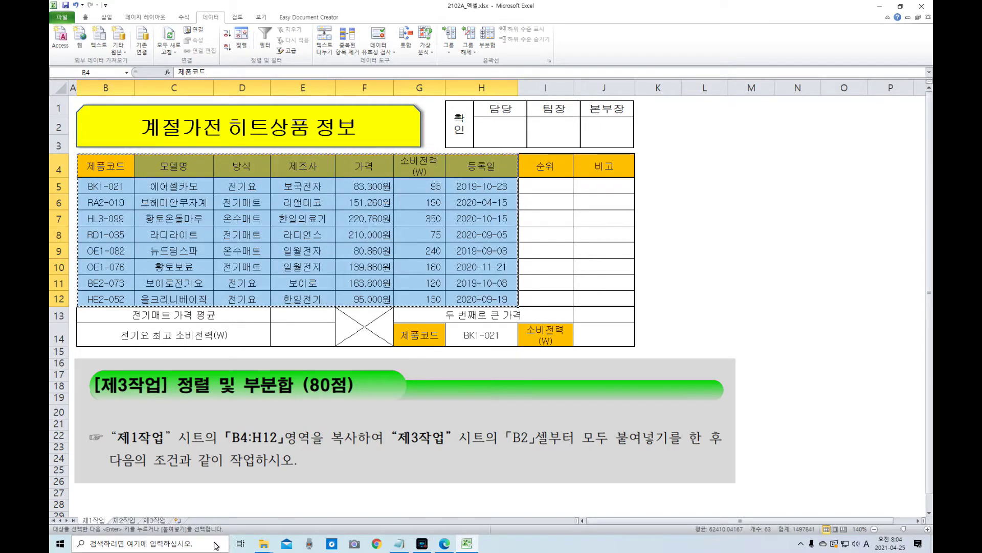
click(154, 521)
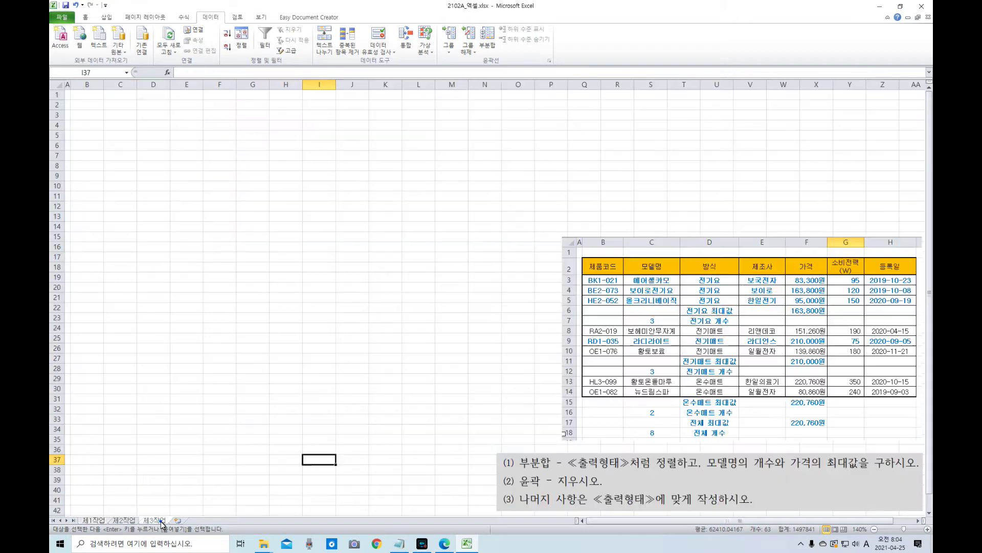
click(87, 105)
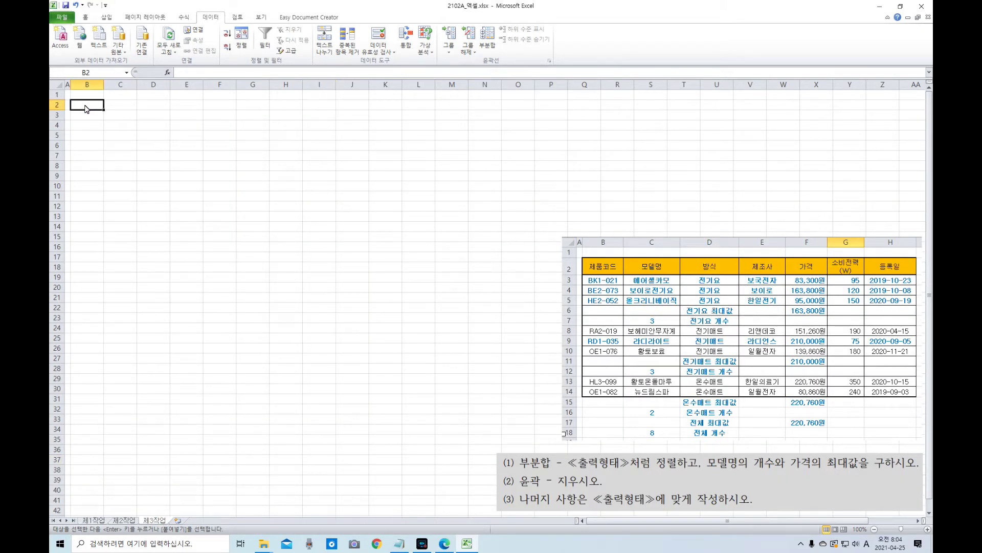
key(ctrl+v)
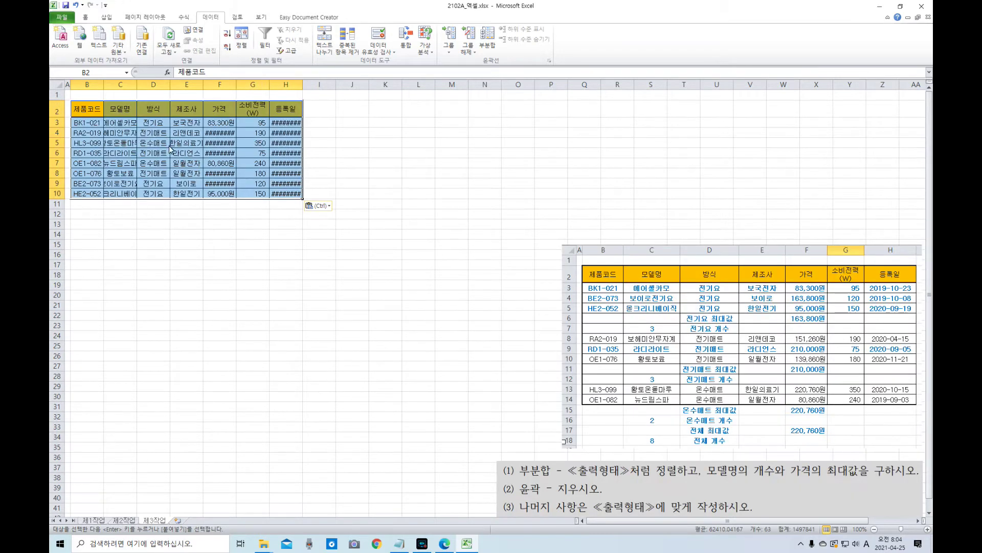
click(329, 209)
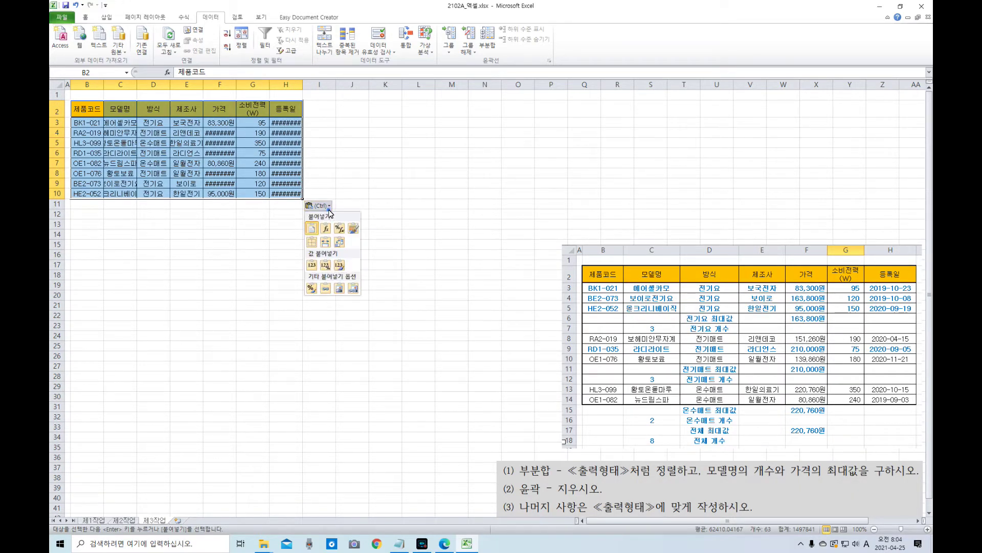
click(325, 243)
Move the sample output picture and the instruction picture closer to the pasted table.
drag(687, 322, 505, 290)
drag(635, 473, 564, 457)
drag(557, 353, 630, 366)
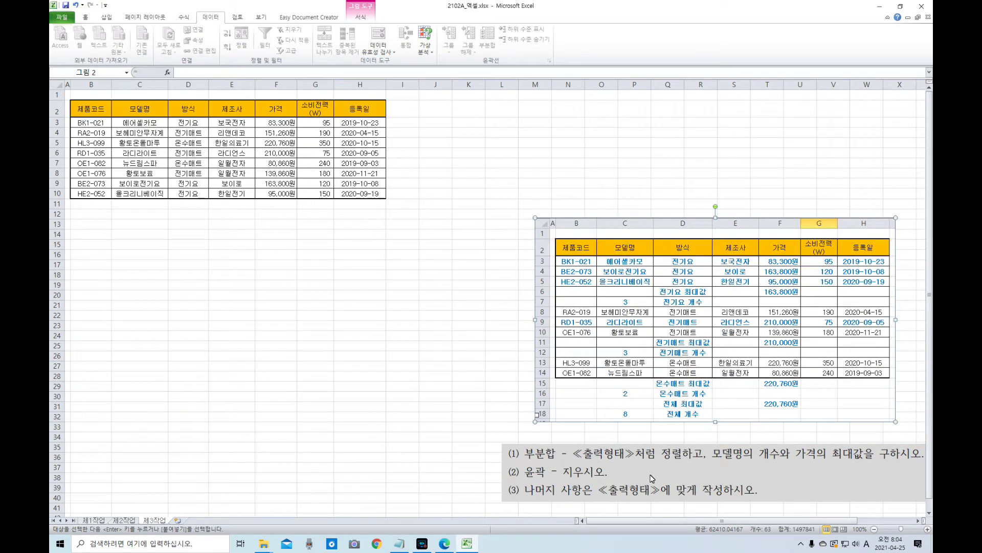
Reposition the sample output picture beside the table and bring the instruction picture below the table, starting near row 21.
click(69, 95)
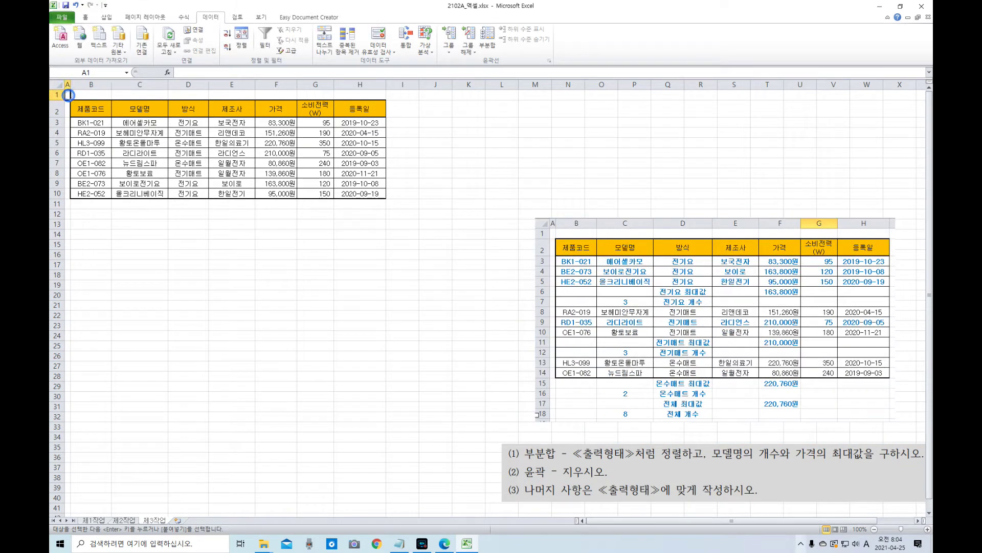
click(927, 529)
click(927, 529)
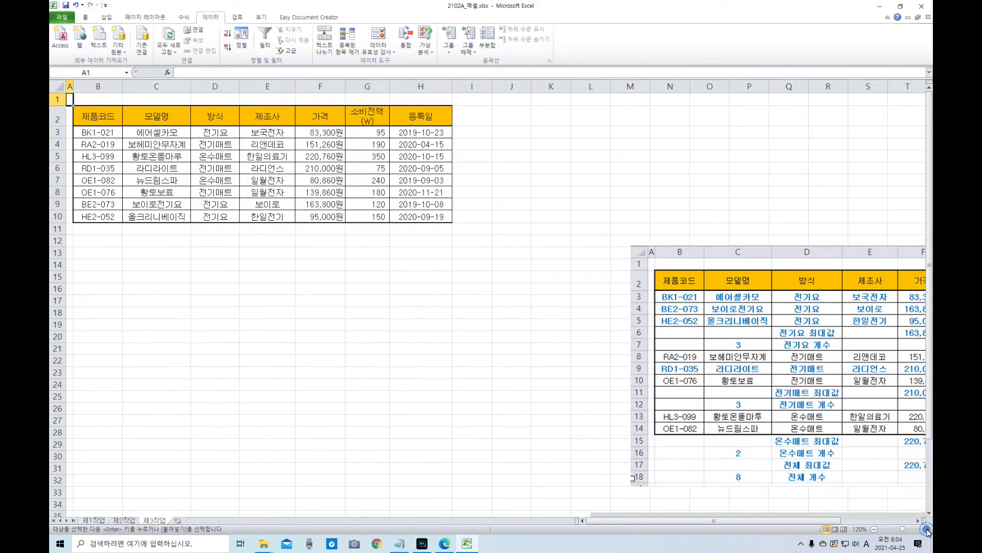
click(927, 529)
click(927, 529)
click(927, 529)
drag(878, 432, 781, 374)
scroll(790, 460, down, 3)
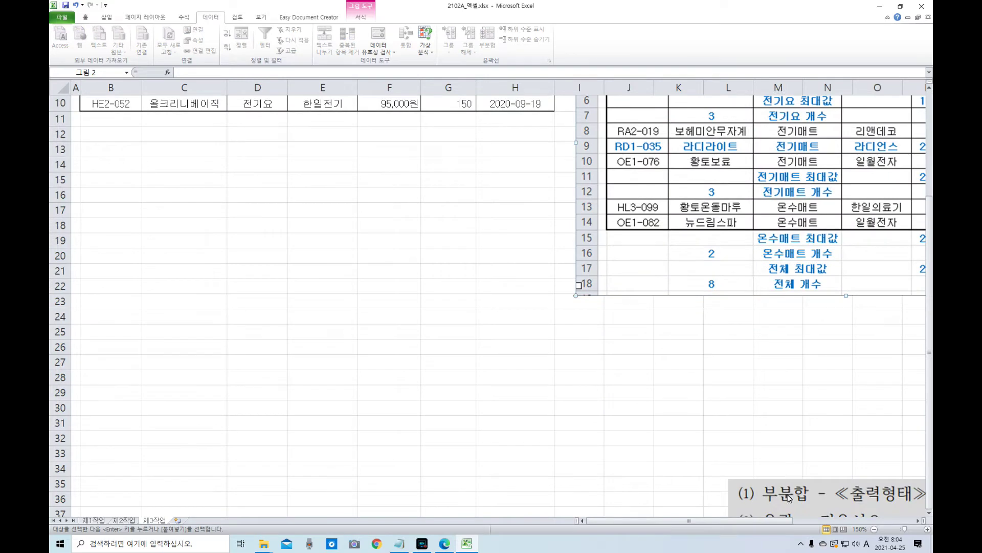
drag(789, 497, 347, 325)
scroll(438, 416, up, 3)
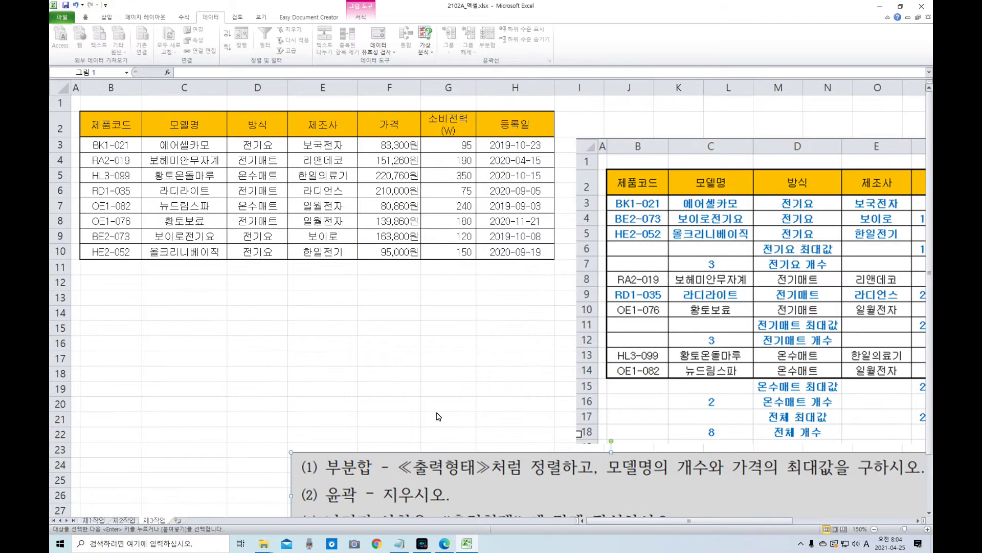
drag(478, 472, 459, 404)
Resize the sample output picture to fit beside the table and place the instruction picture beneath both, around rows 22 to 26.
drag(574, 437, 597, 465)
drag(686, 306, 572, 290)
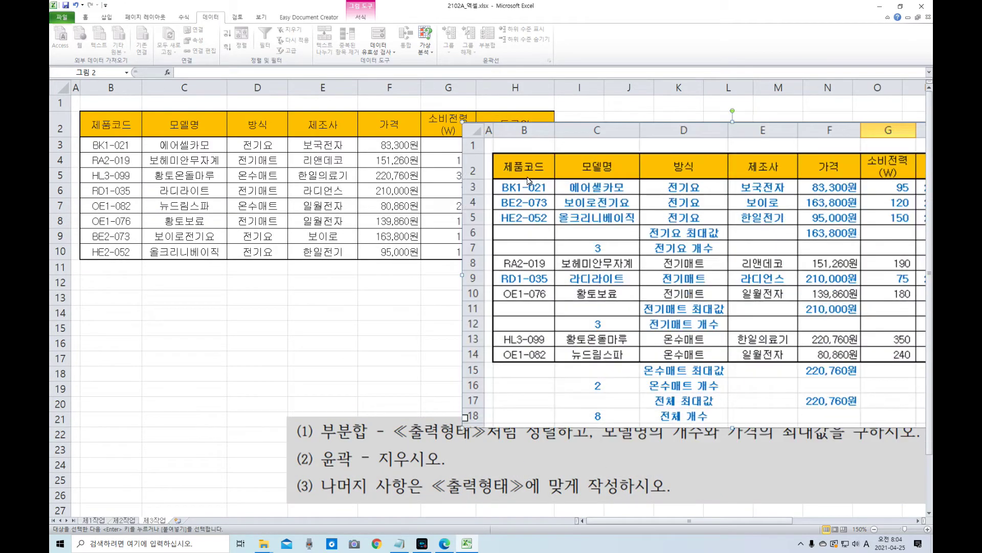
drag(463, 123, 608, 102)
mouse_move(698, 472)
mouse_down()
mouse_move(689, 459)
mouse_move(713, 466)
mouse_up()
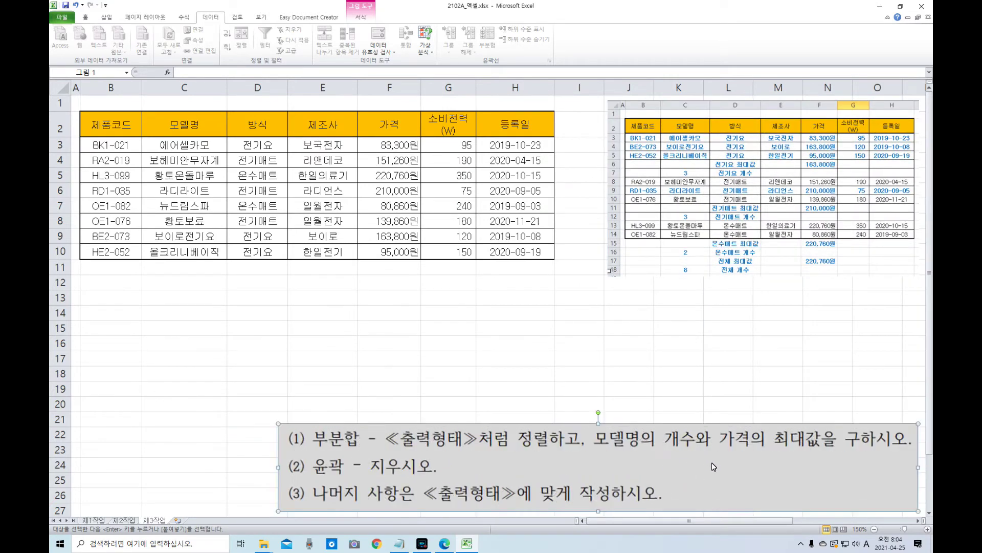
click(626, 269)
drag(609, 277, 590, 309)
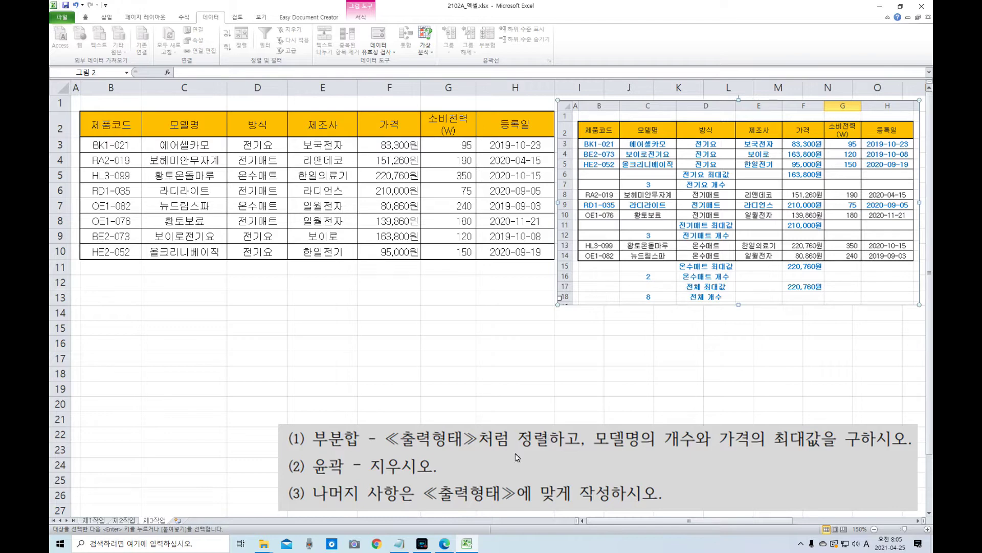
drag(528, 465, 557, 482)
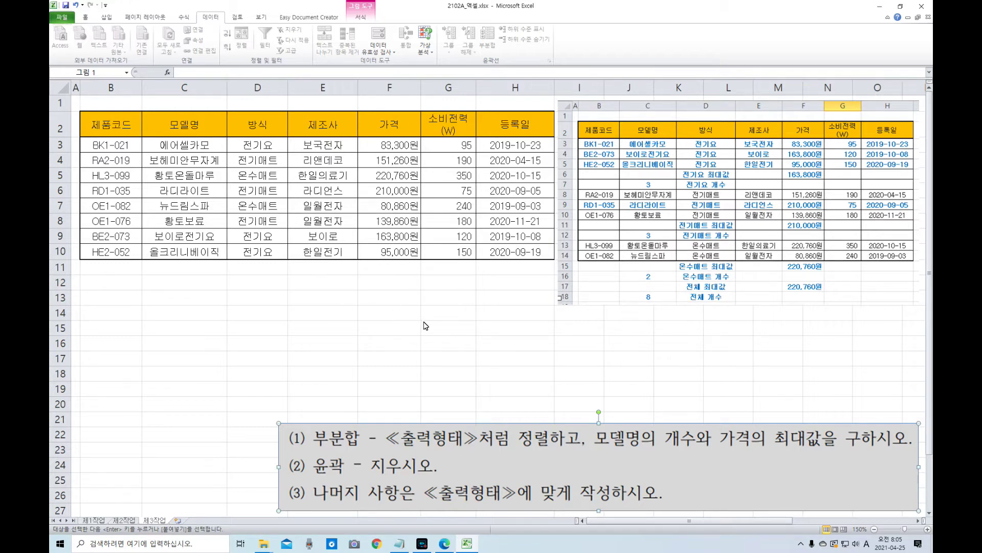
click(610, 364)
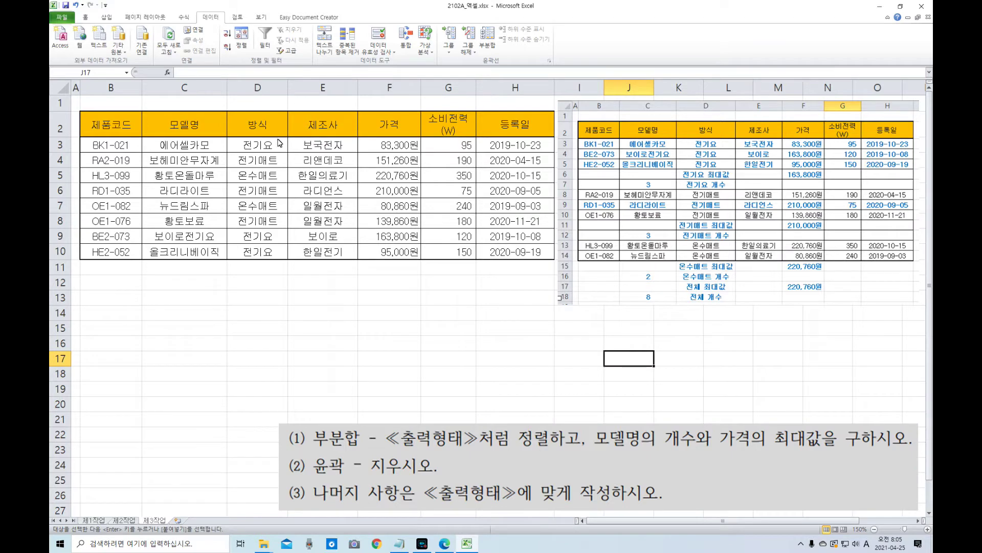
Sort the table by the 방식 column in descending order, after trying ascending order.
click(259, 131)
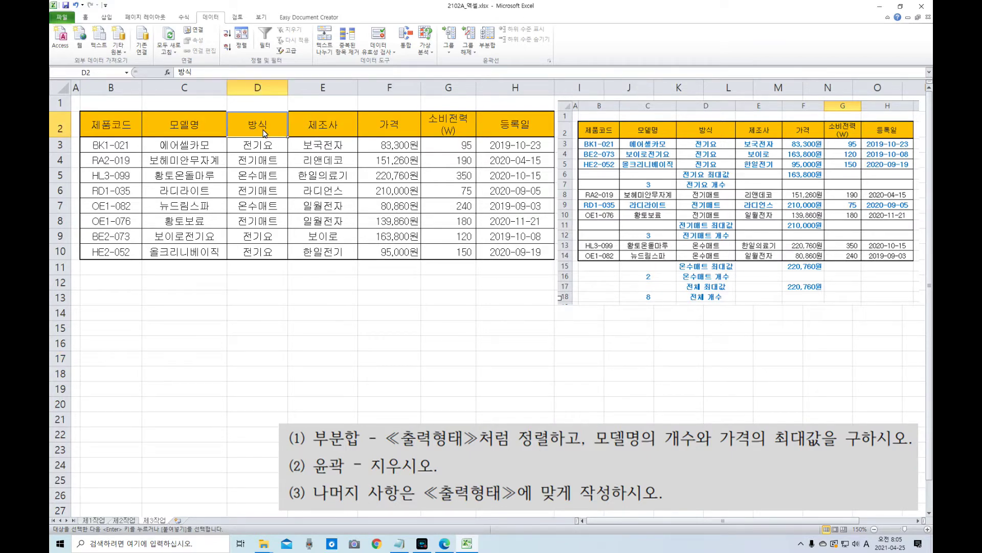
click(227, 36)
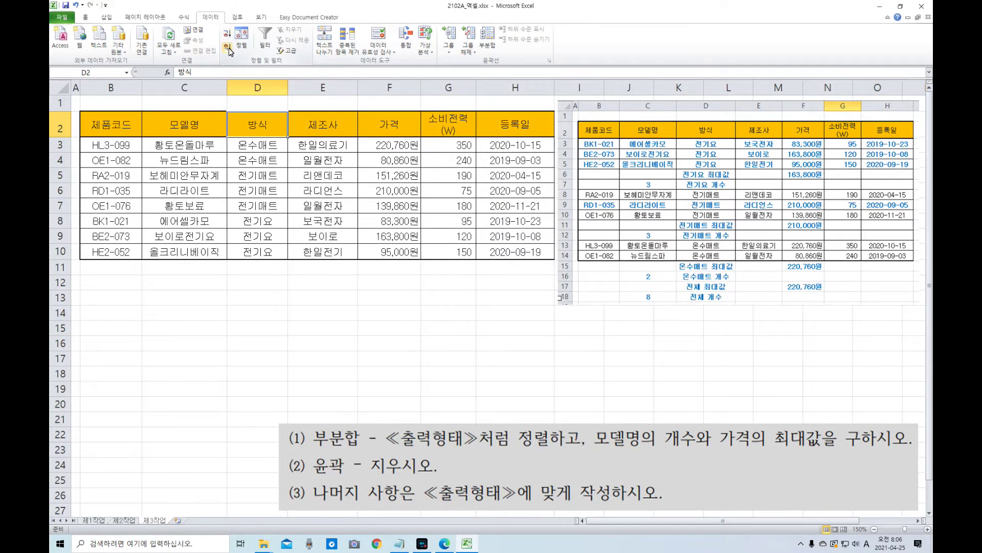
click(228, 49)
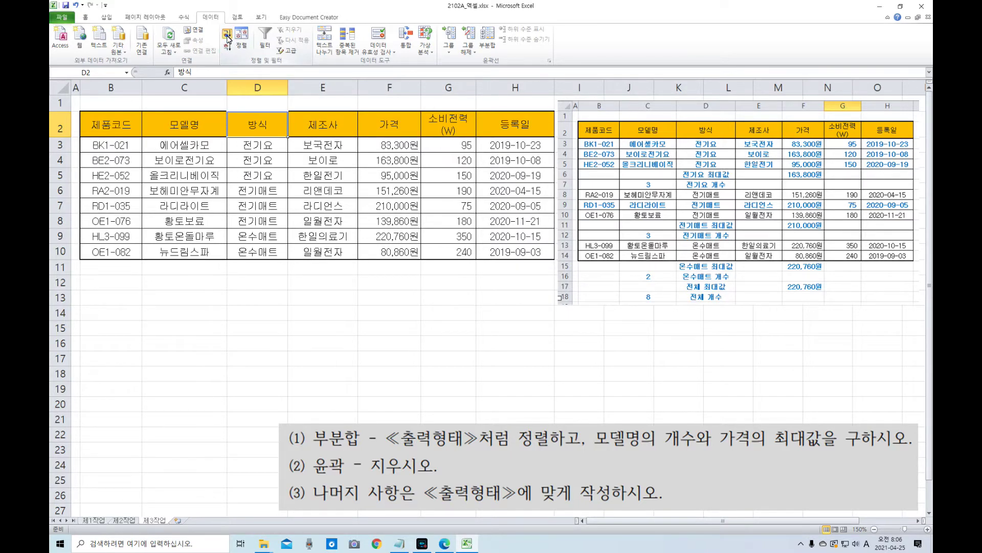
click(227, 36)
click(228, 49)
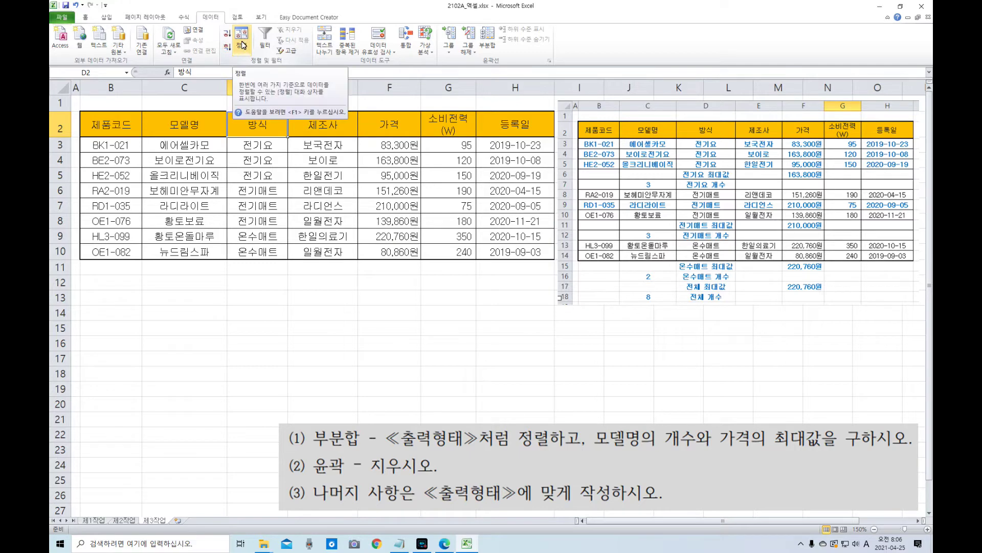
click(242, 47)
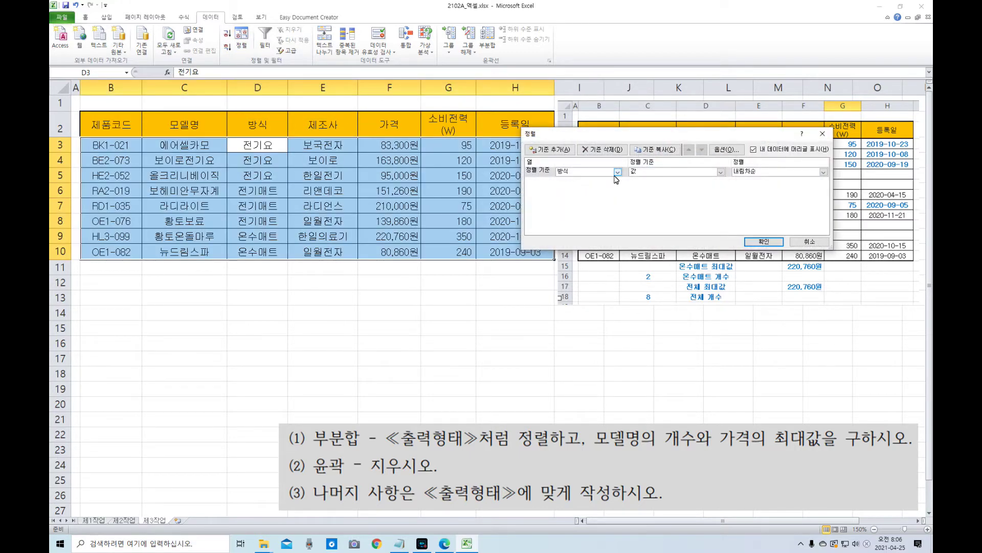
click(550, 149)
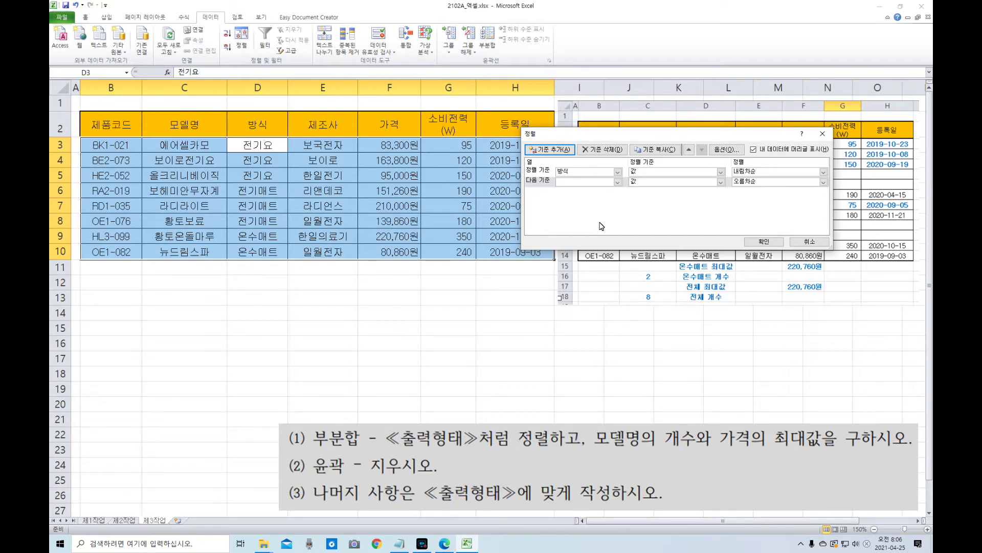
click(805, 244)
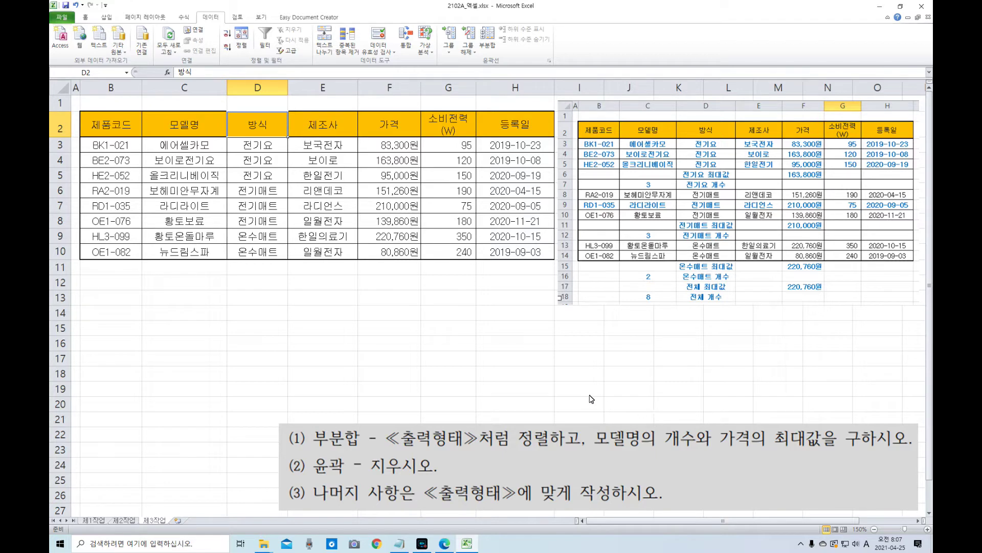
Start a subtotal (부분합) on the table and group it by 방식.
click(265, 179)
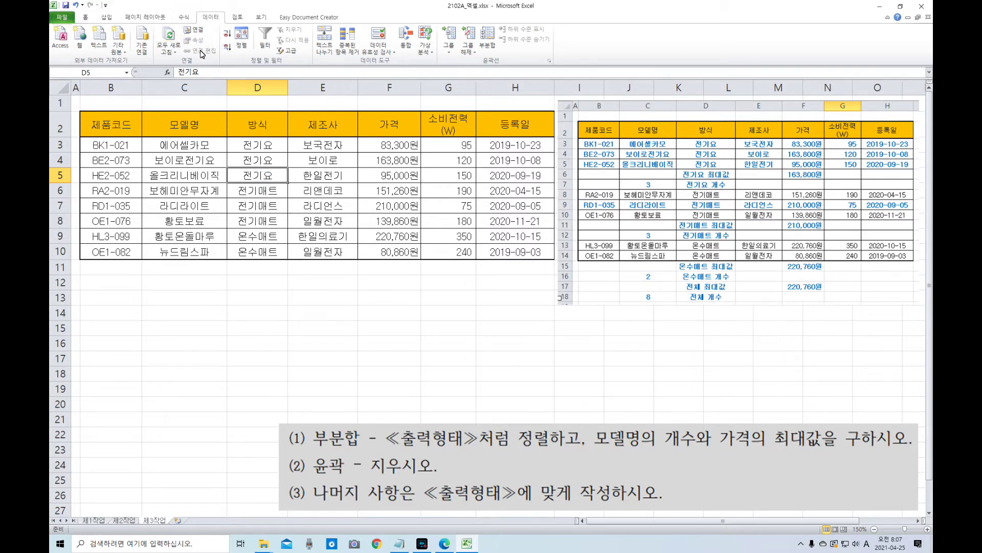
click(490, 47)
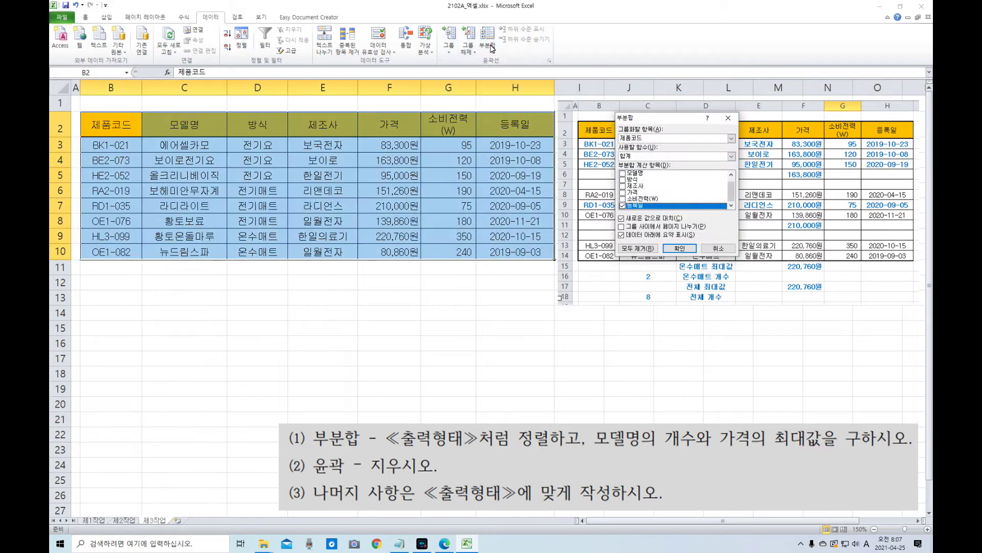
drag(656, 124, 443, 279)
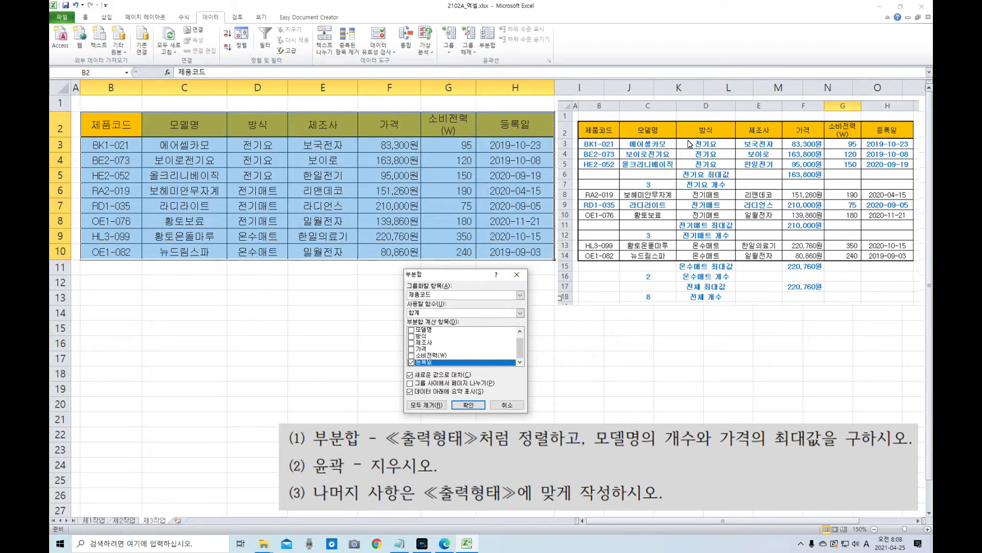
click(520, 294)
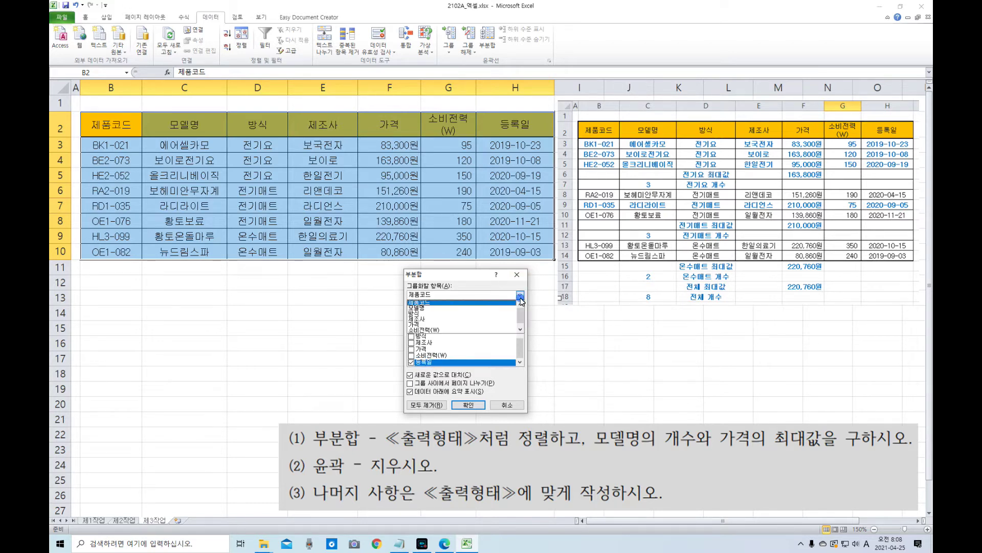
click(494, 313)
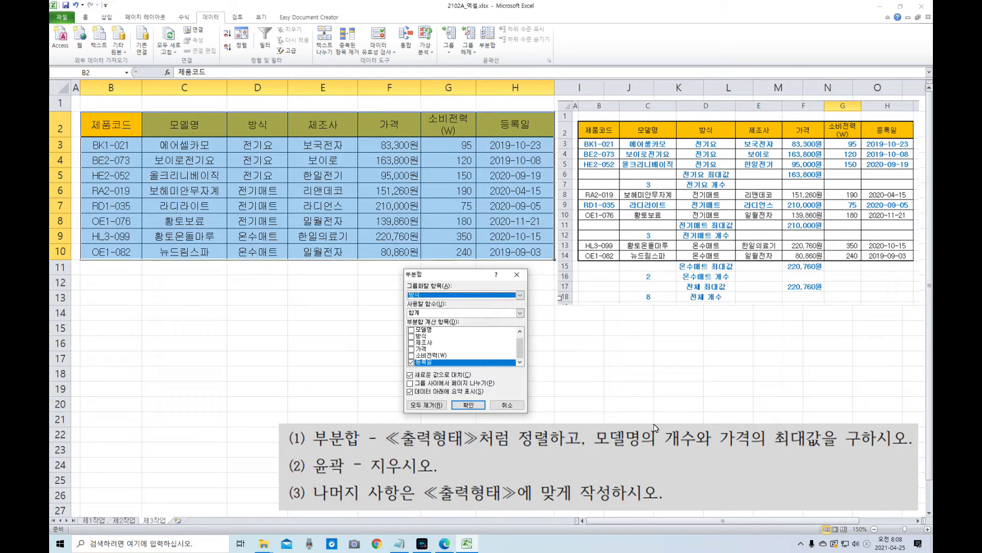
Apply the subtotal to 모델명 instead of 등록일, using the 개수 function.
click(411, 362)
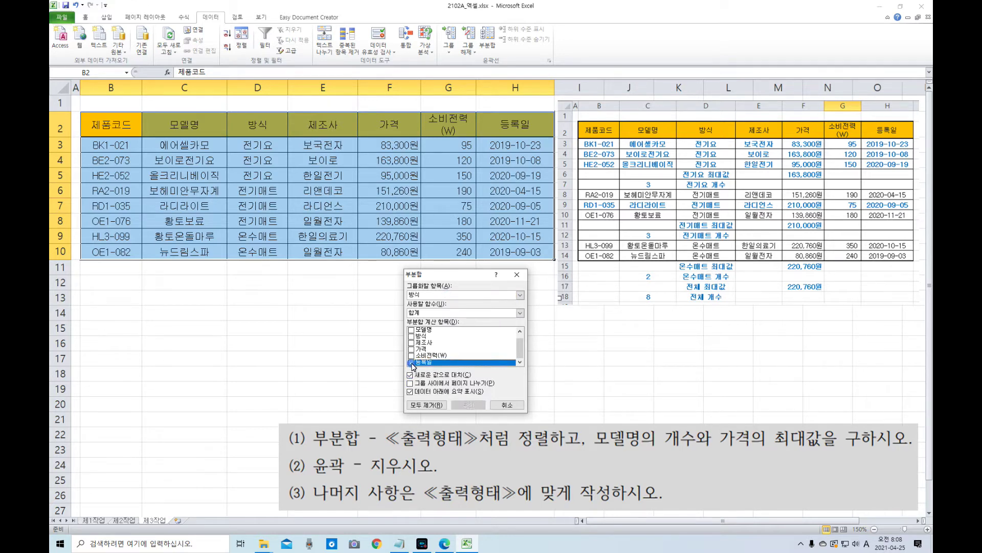
drag(519, 358, 519, 338)
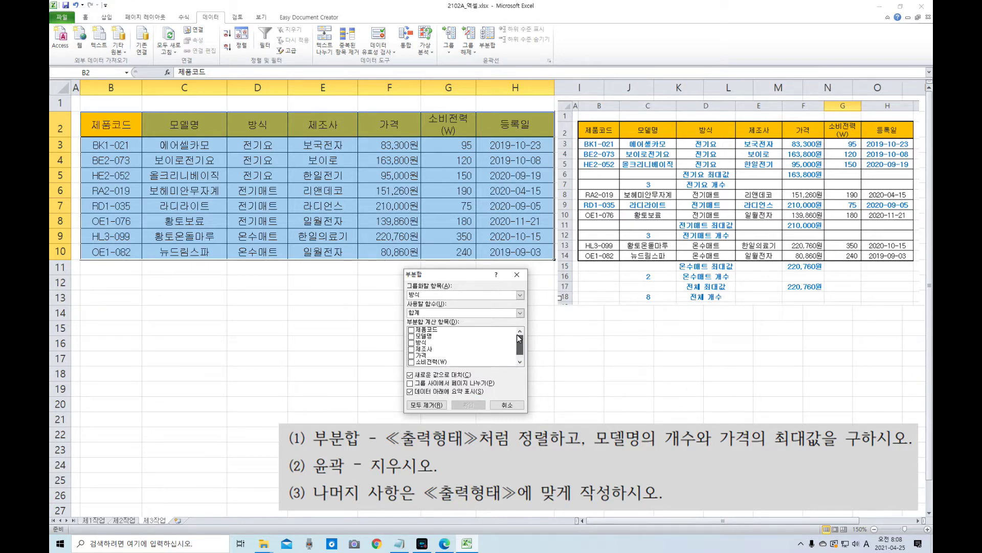
click(411, 336)
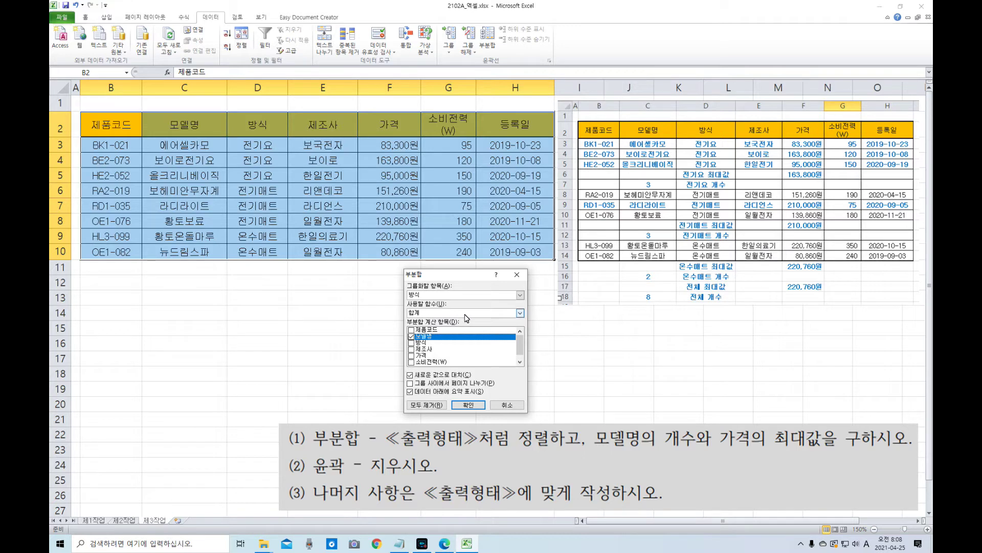
click(519, 313)
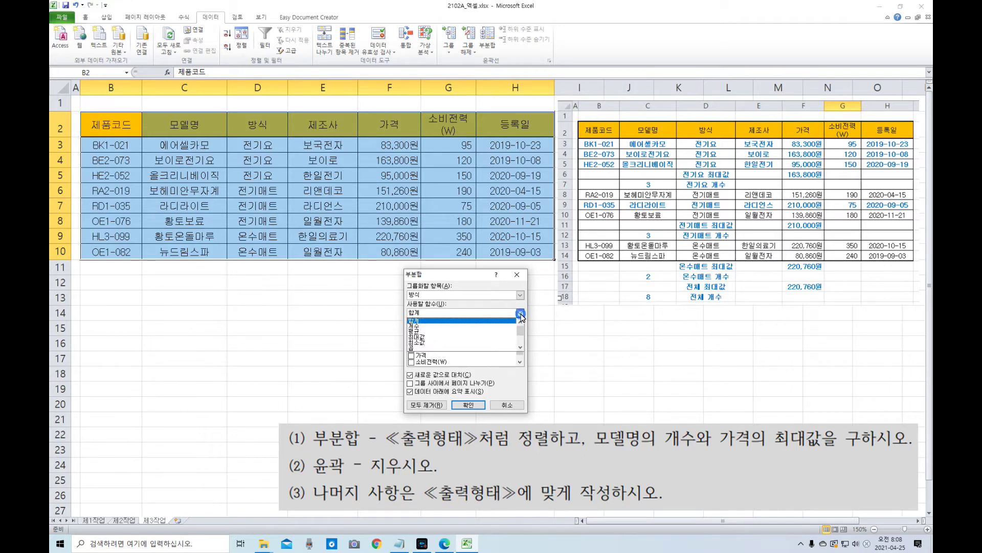
click(491, 326)
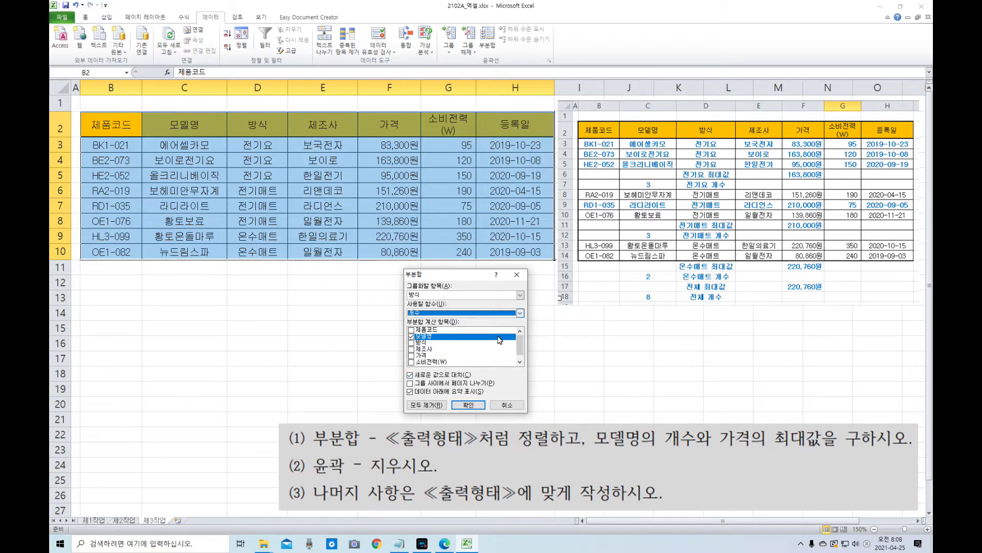
click(475, 408)
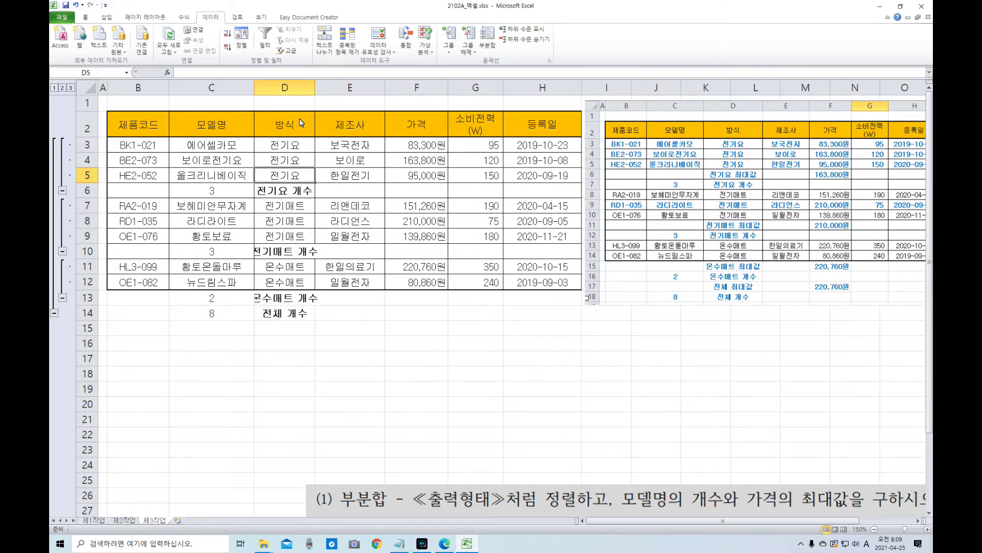
Autofit column D and rearrange the reference pictures, shrinking the sample output beside the table and placing the instructions below it.
double_click(315, 88)
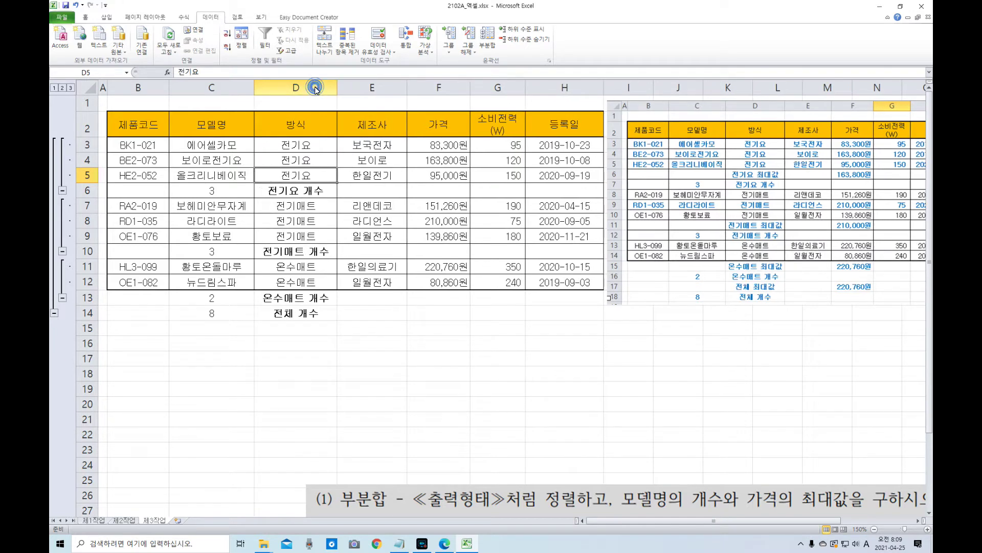
click(631, 190)
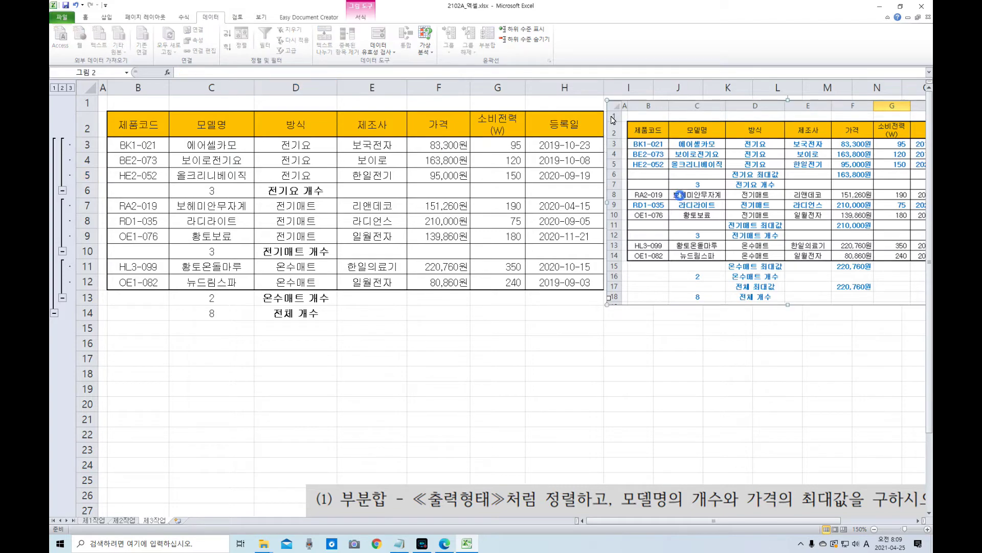
drag(629, 119, 659, 129)
drag(726, 172, 682, 155)
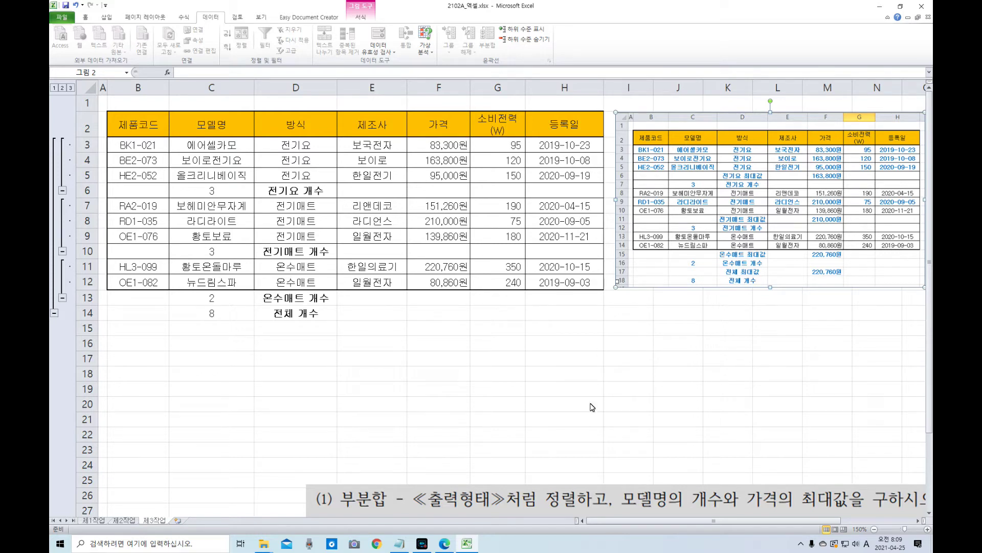
drag(568, 504, 517, 410)
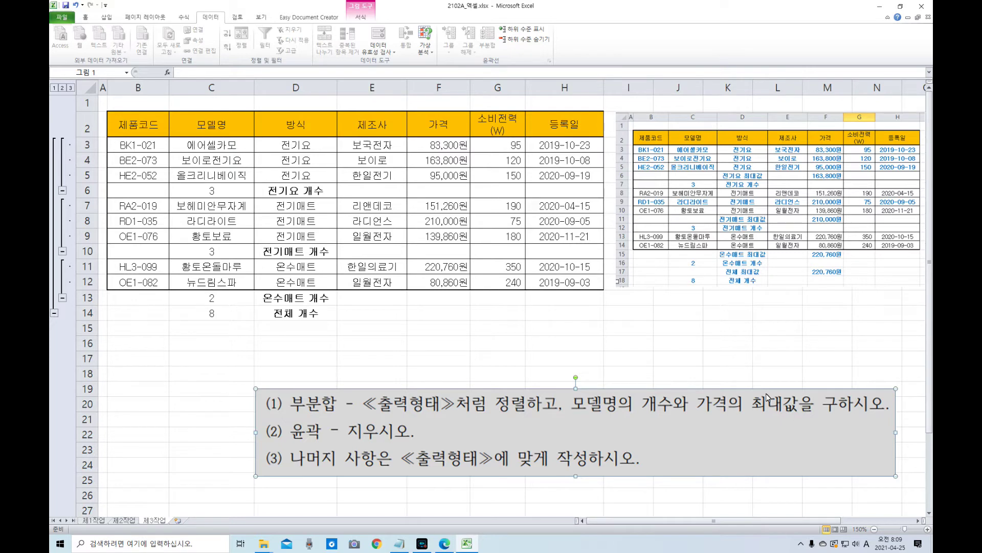
Start another subtotal on the table, deselecting 모델명 and choosing the 최대값 function.
click(375, 193)
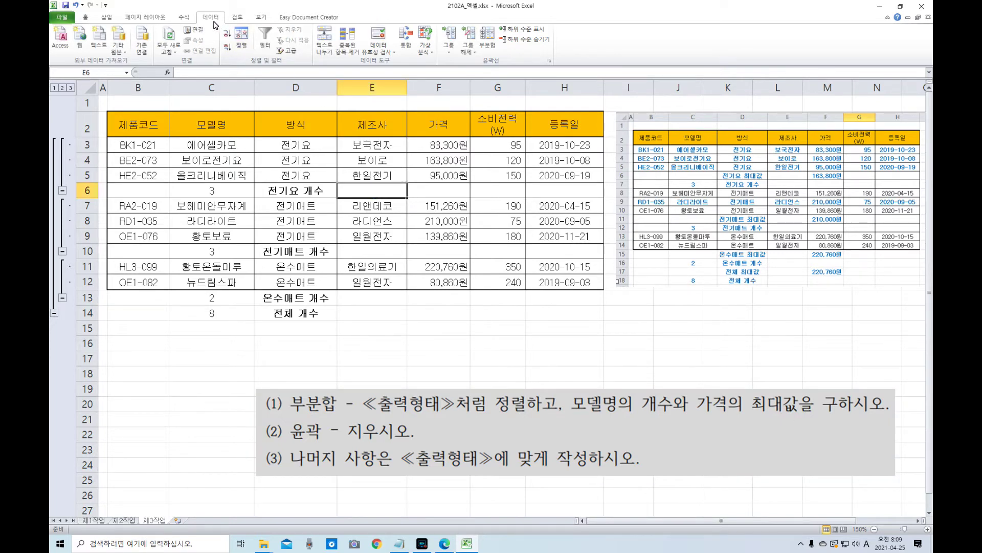
click(488, 51)
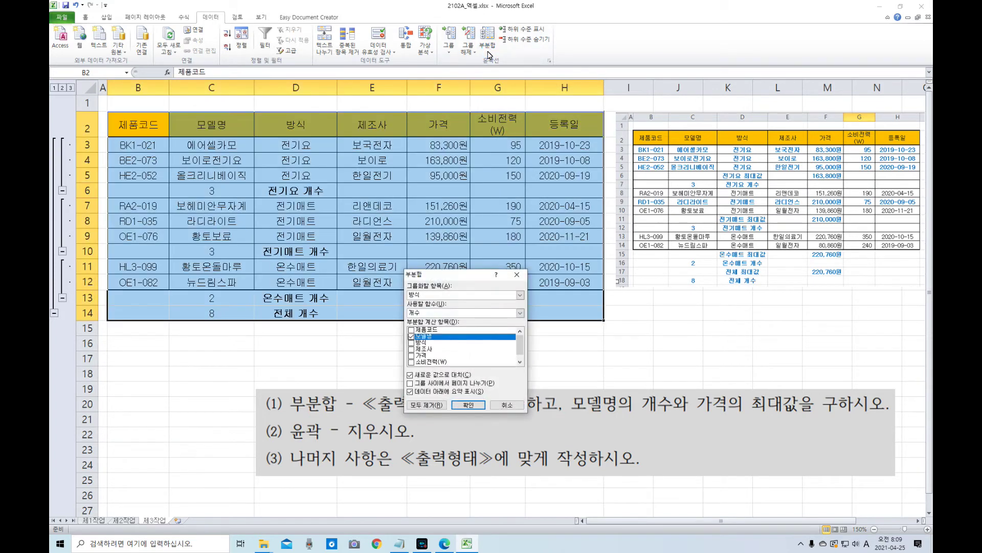
drag(468, 279, 513, 191)
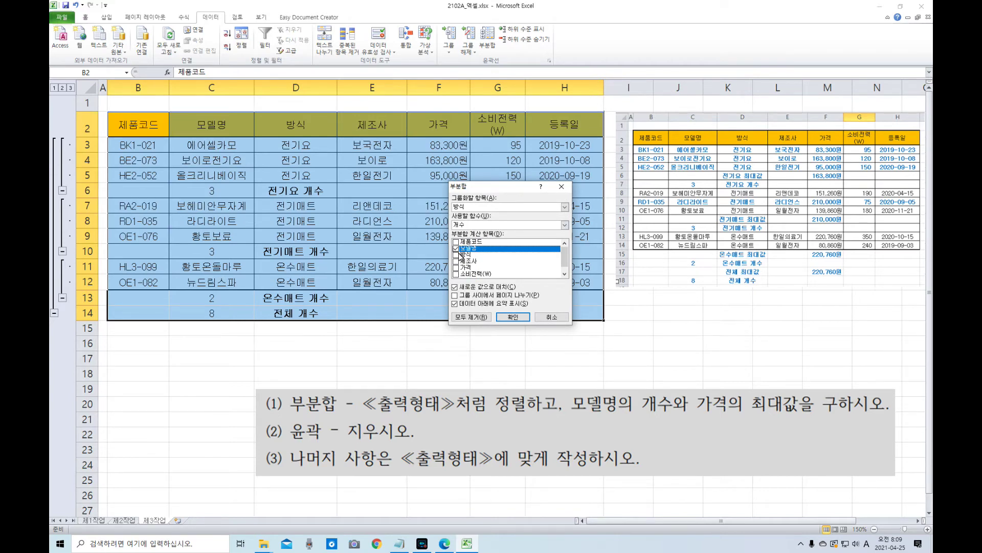
drag(494, 191, 529, 244)
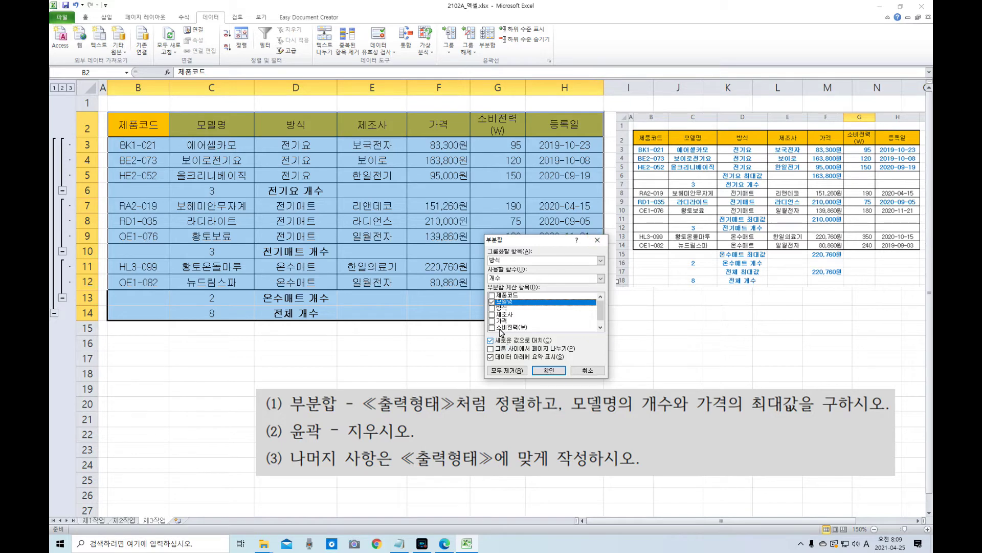
click(491, 302)
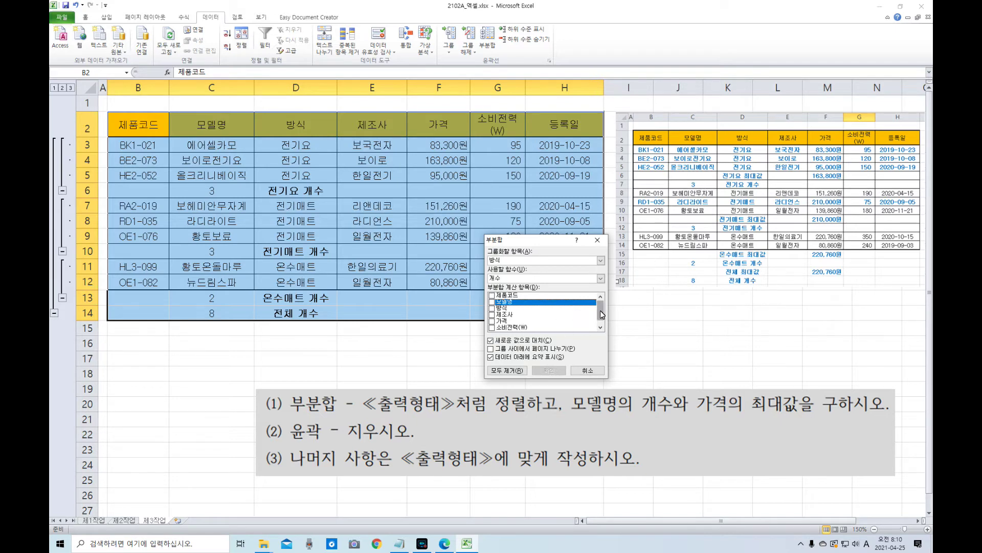
mouse_move(602, 318)
mouse_down()
mouse_move(602, 332)
mouse_move(604, 309)
mouse_up()
click(601, 278)
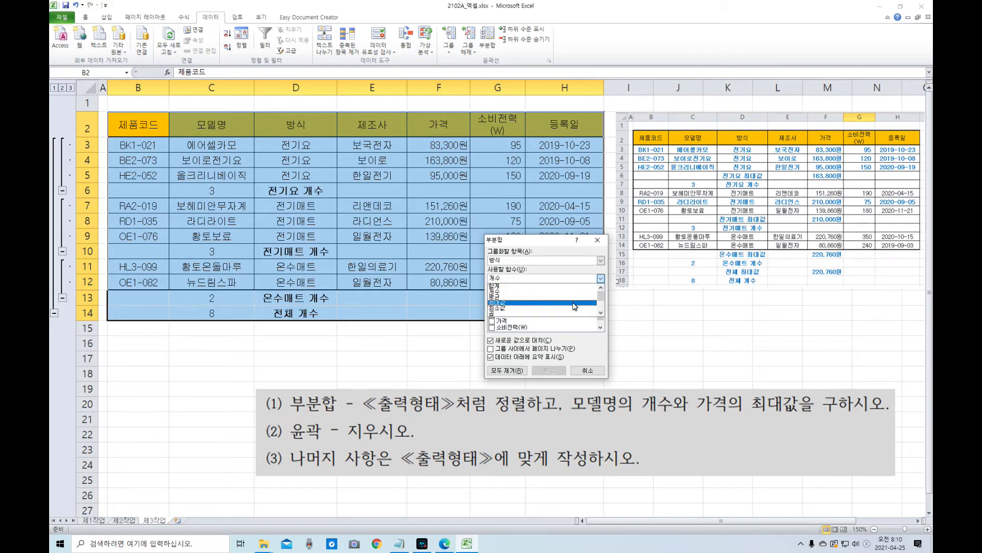
click(512, 302)
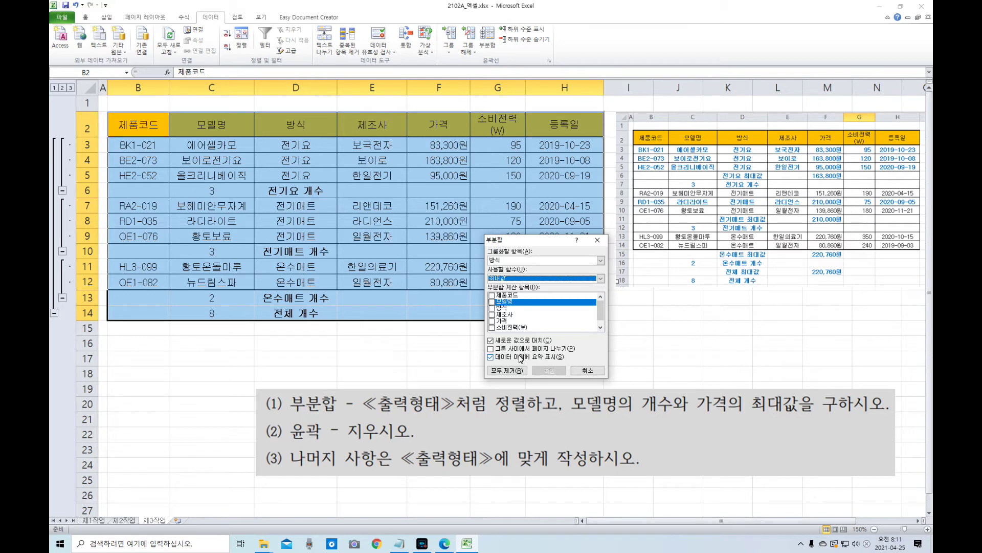
Turn off 새로운 값으로 대치 and apply the 최대값 subtotal to 가격.
click(491, 340)
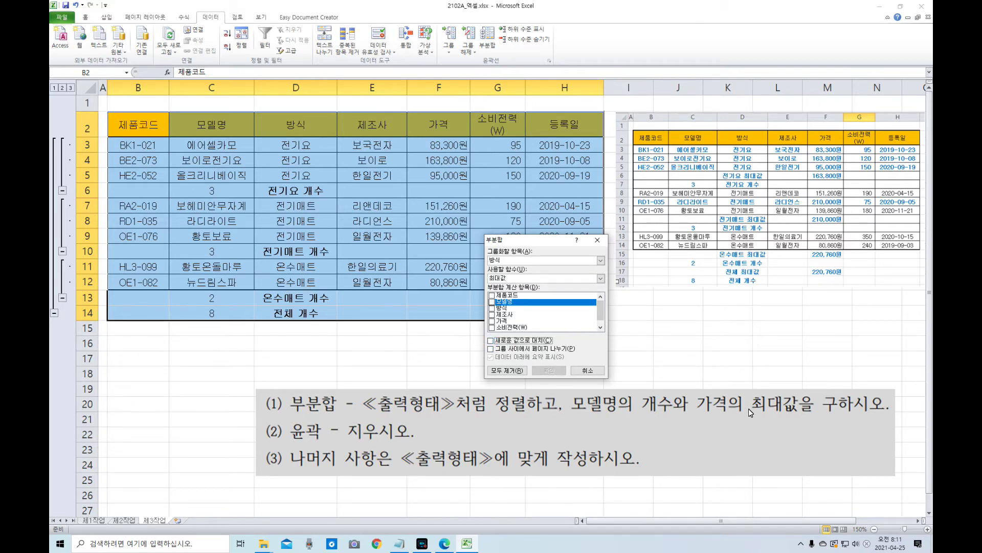
click(529, 280)
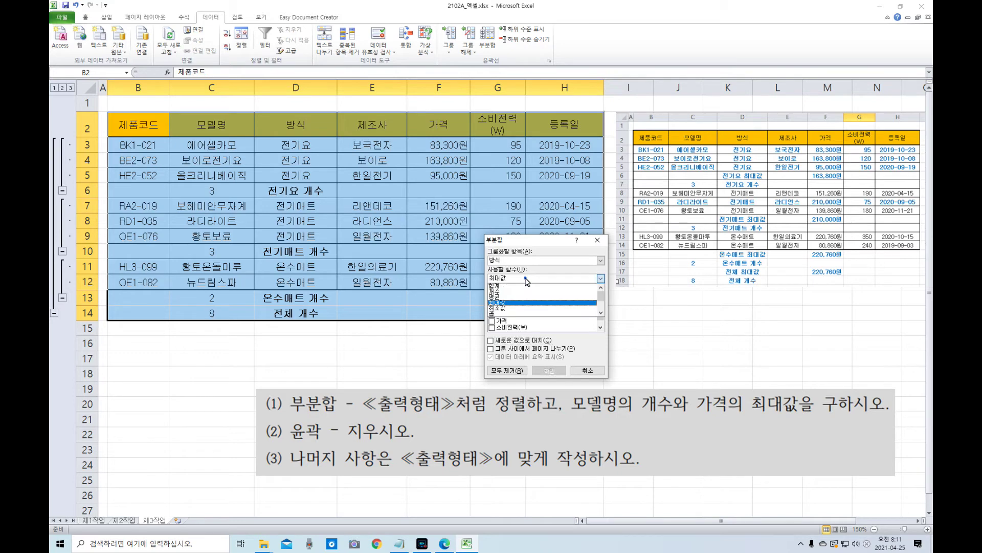
click(520, 303)
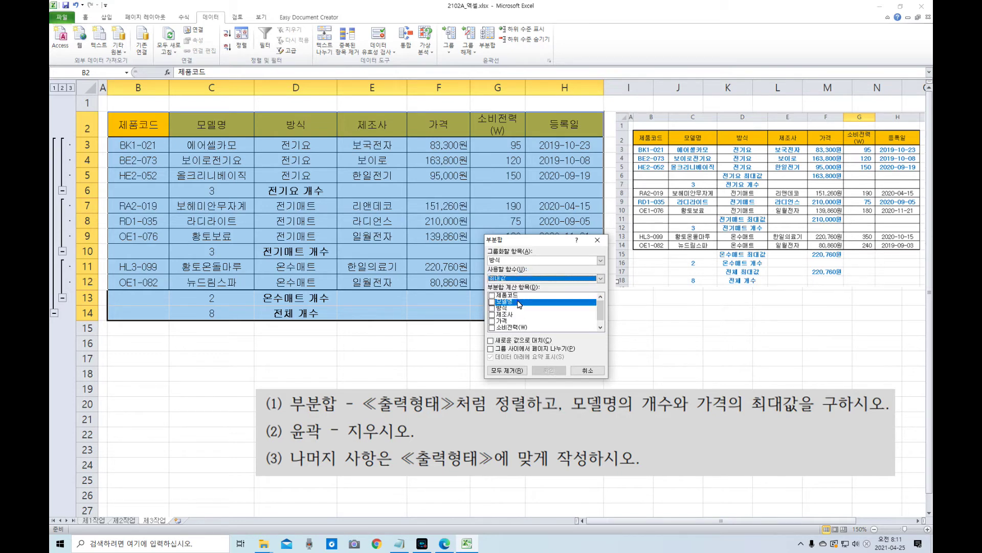
click(494, 322)
click(549, 370)
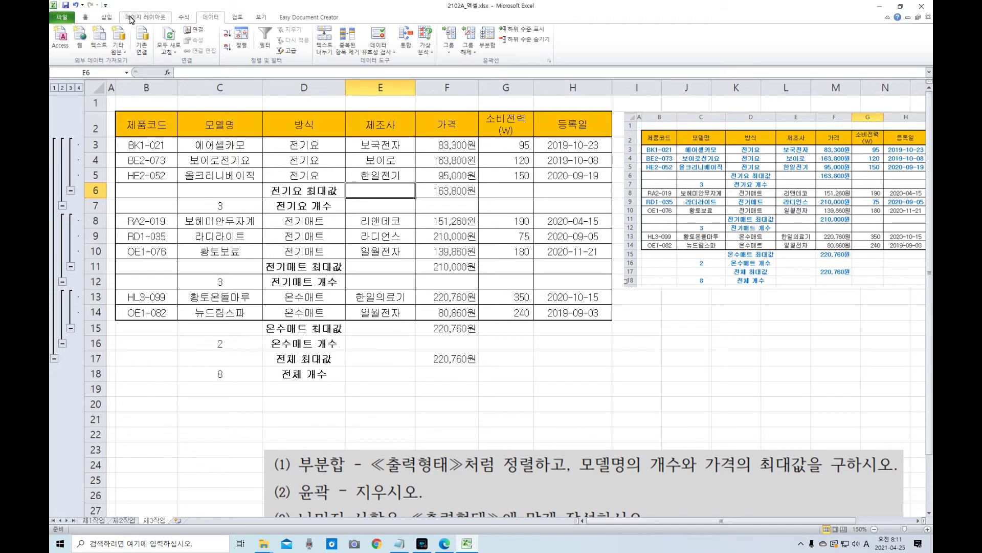
Undo the last subtotal and try the 가격 최대값 subtotal again with 새로운 값으로 대치 turned on.
click(77, 6)
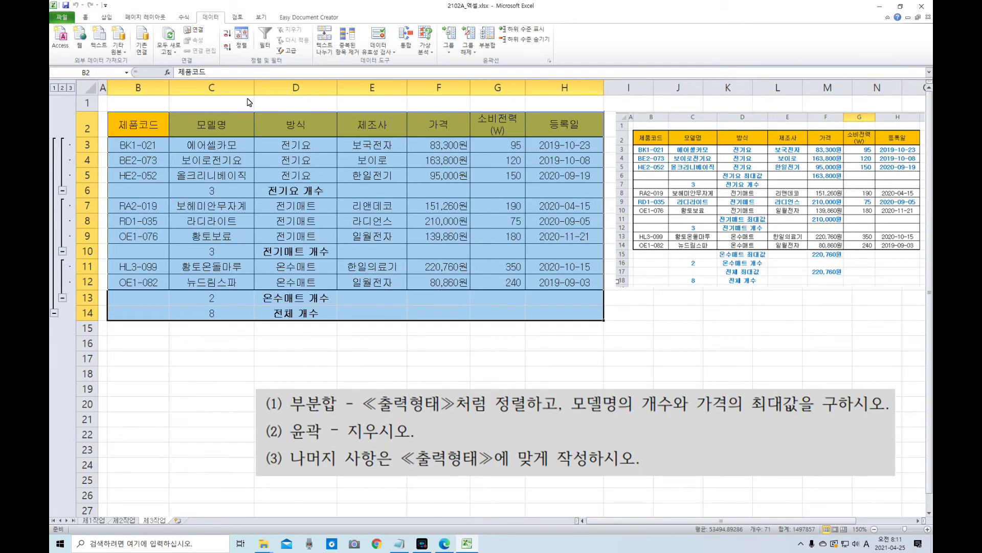
click(390, 222)
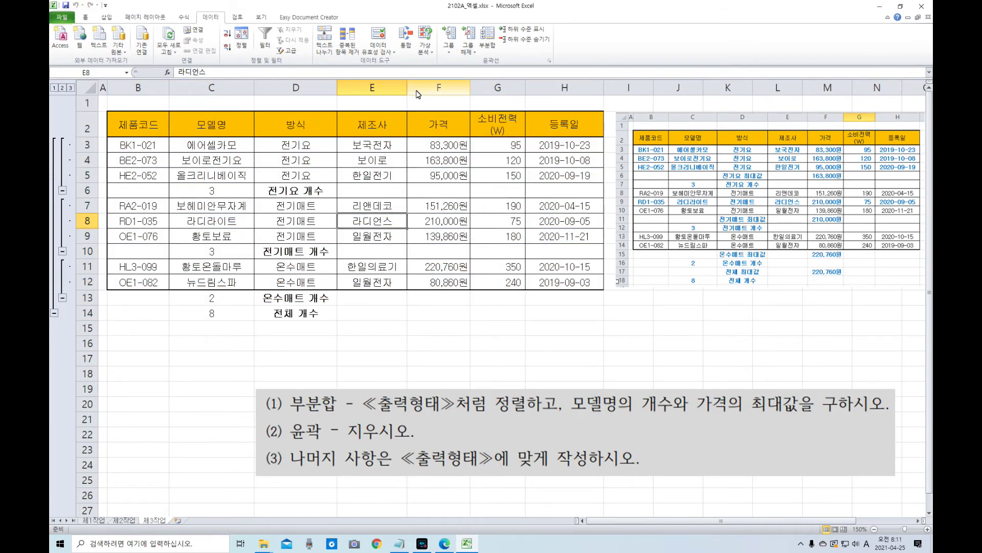
click(487, 39)
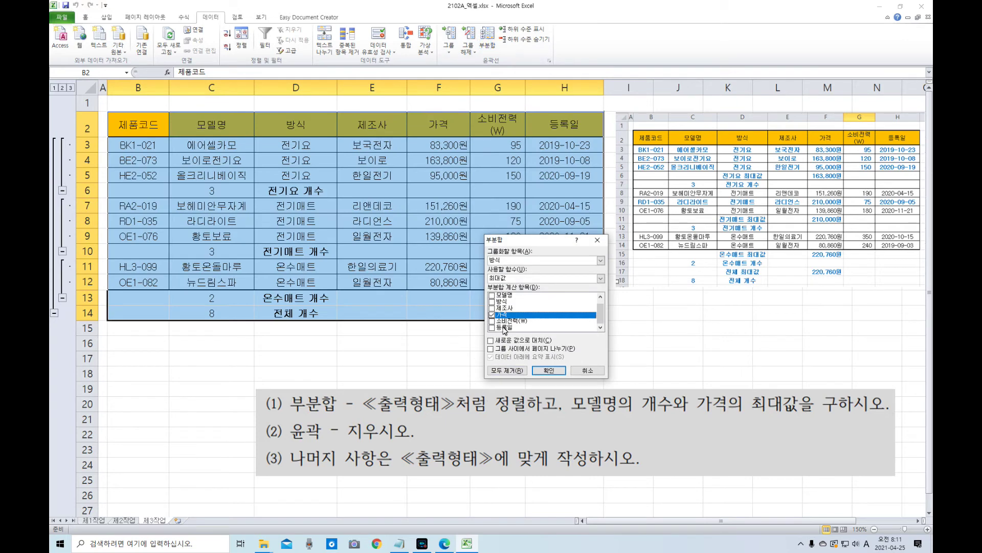
click(491, 341)
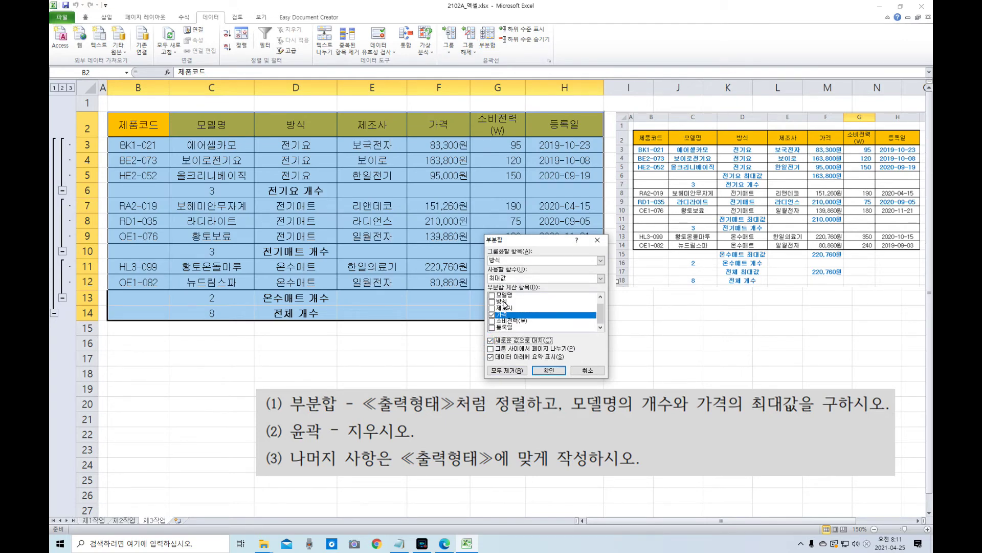
click(550, 370)
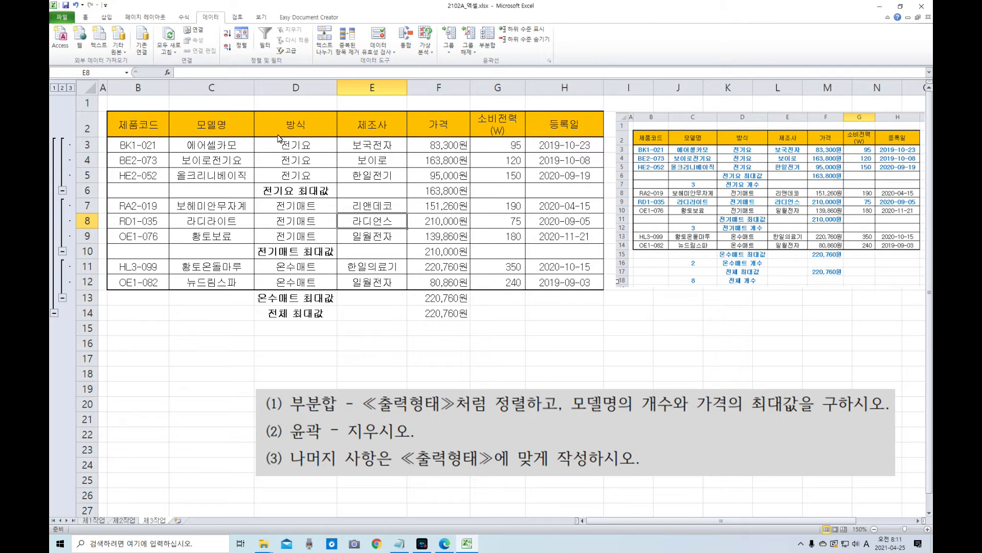
Undo back to the table without subtotals and apply a 개수 subtotal to 모델명 instead of 가격, grouped by 방식.
click(75, 6)
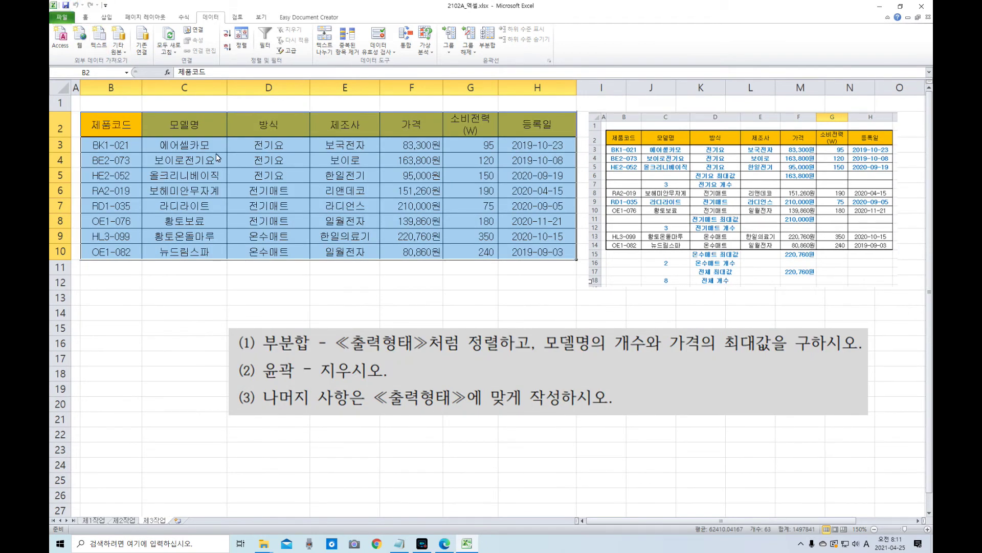
click(315, 197)
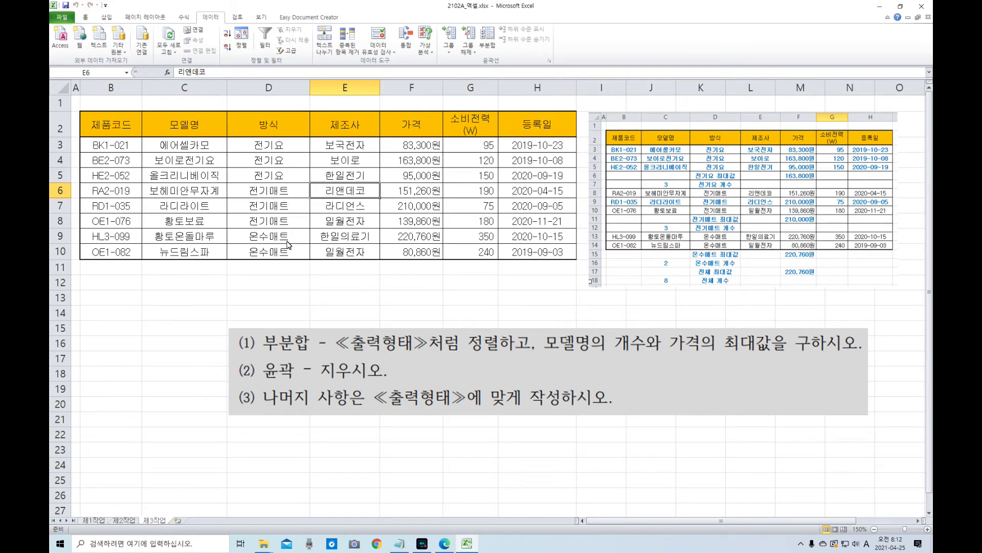
click(487, 47)
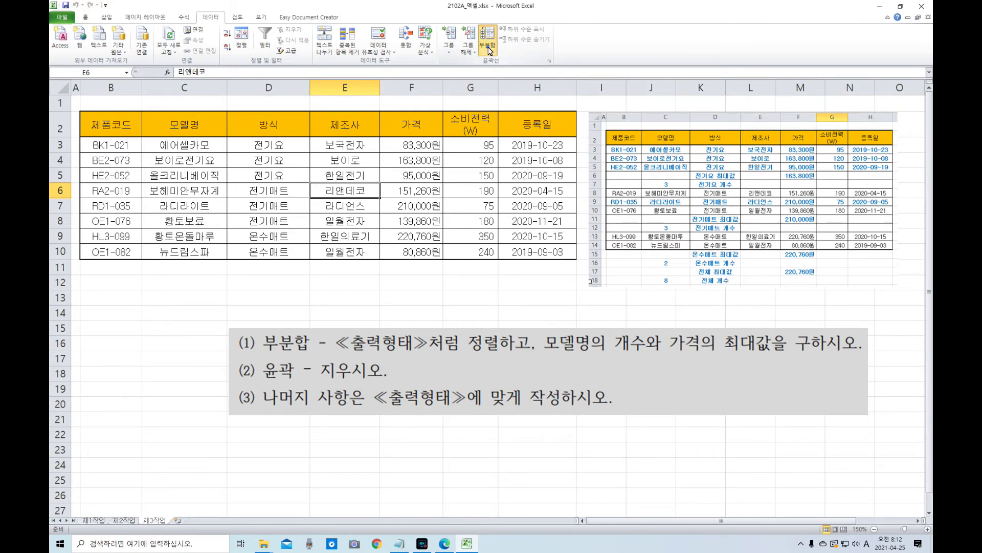
drag(521, 245, 457, 195)
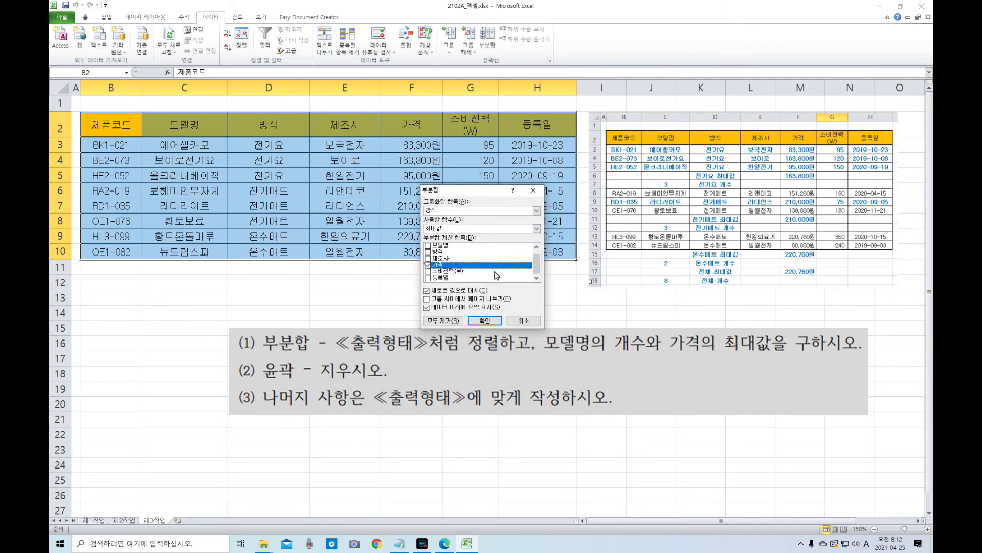
click(428, 266)
click(428, 246)
click(458, 229)
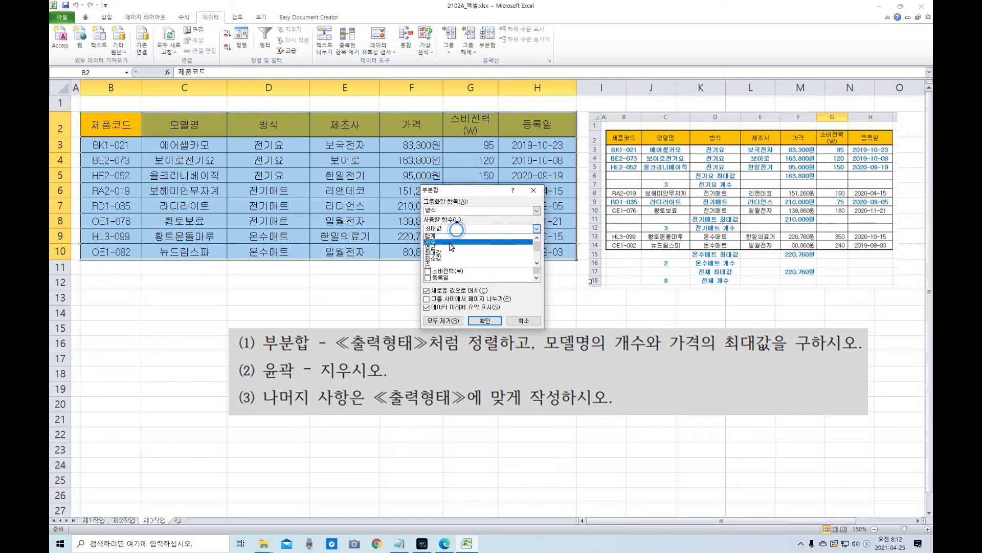
click(450, 242)
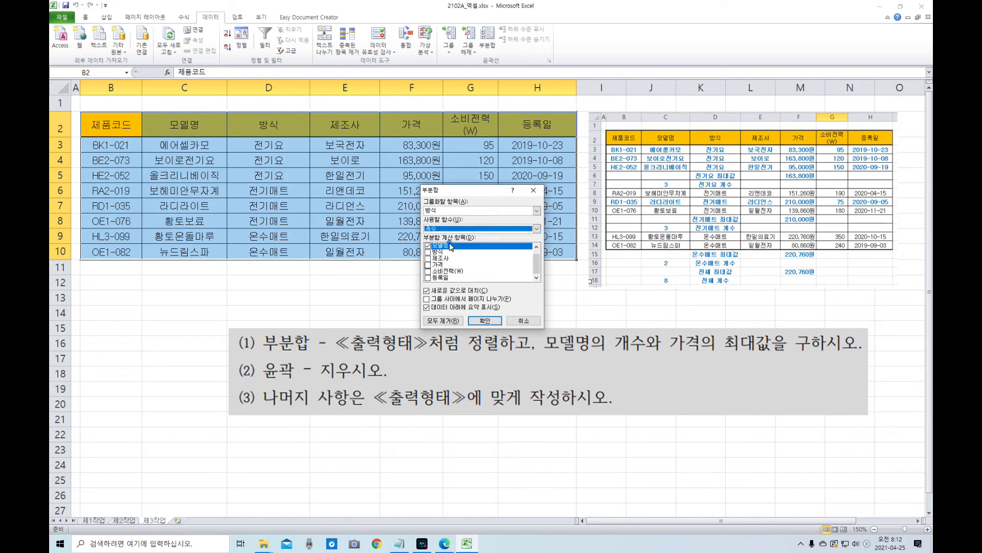
click(485, 321)
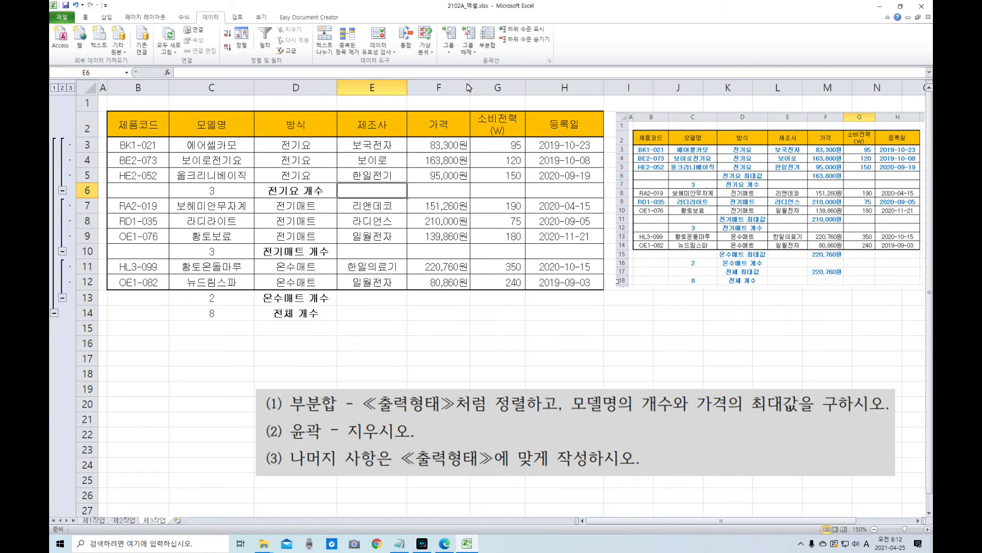
Add a second subtotal using 최대값 on 가격 instead of 모델명, with 새로운 값으로 대치 turned off.
click(488, 46)
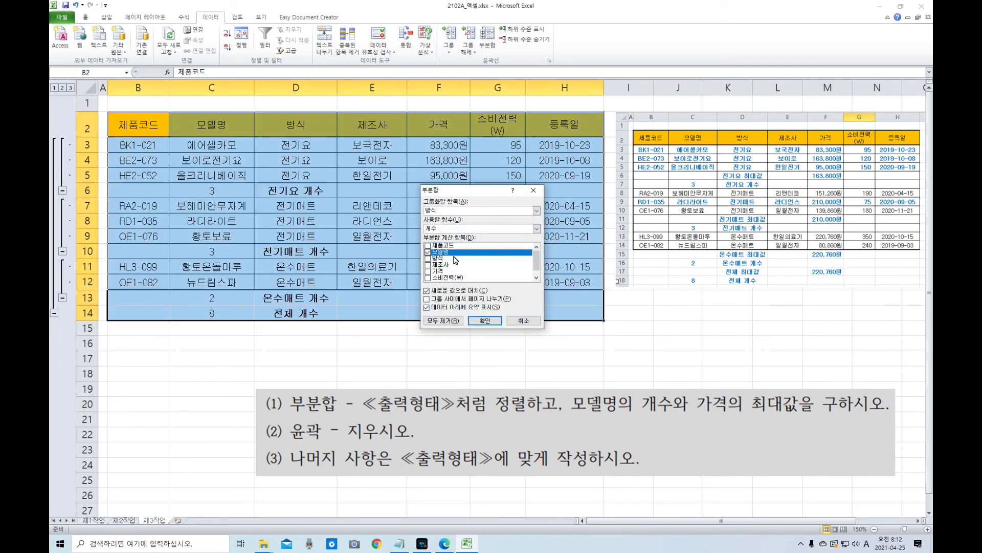
click(428, 252)
click(428, 271)
click(537, 228)
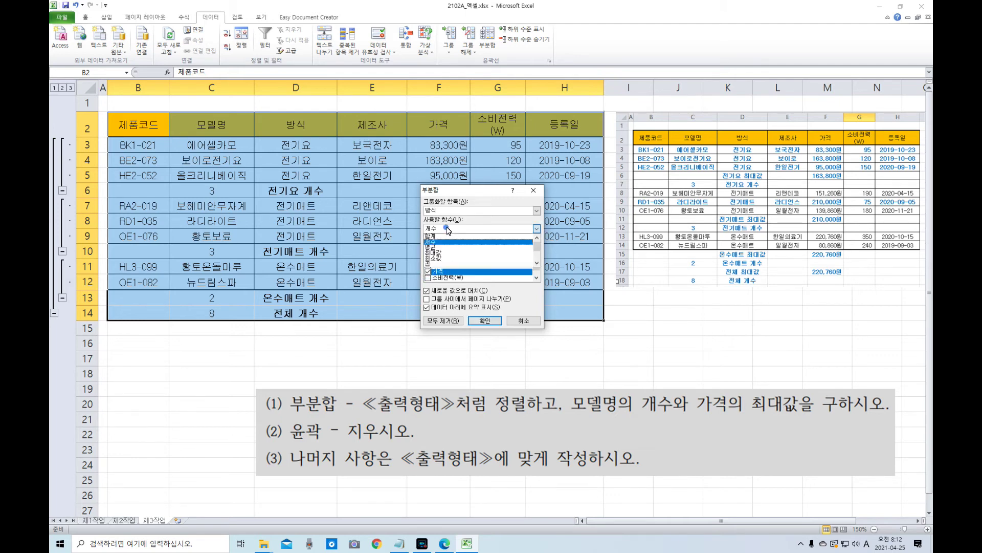
click(448, 256)
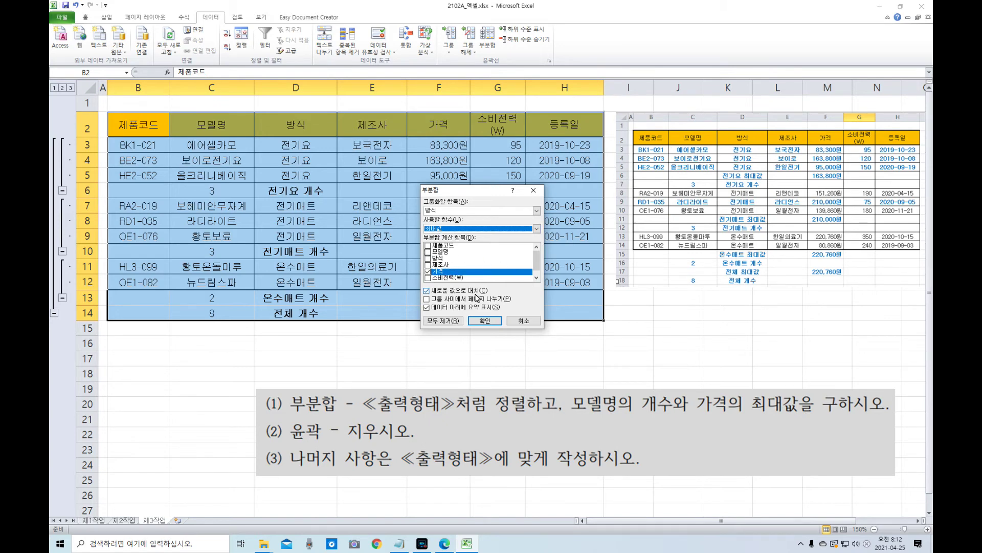
click(429, 292)
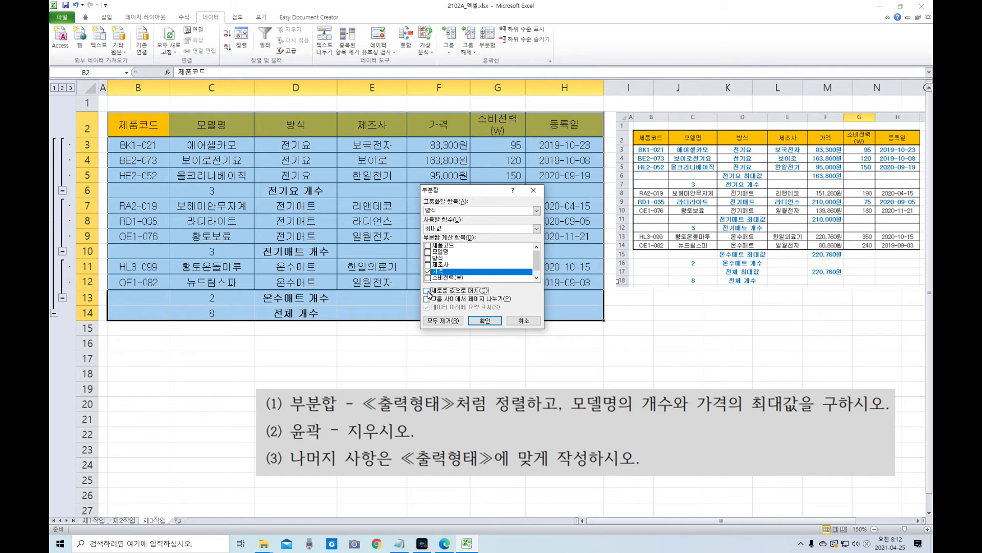
click(485, 320)
Move the instruction picture up beneath the subtotaled table, around rows 20 to 25.
click(396, 190)
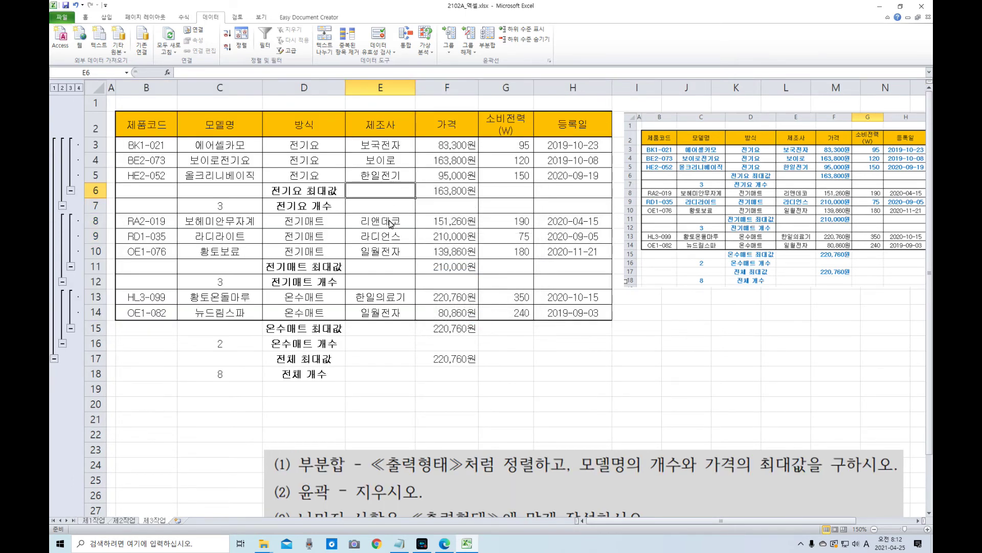
drag(474, 496, 474, 447)
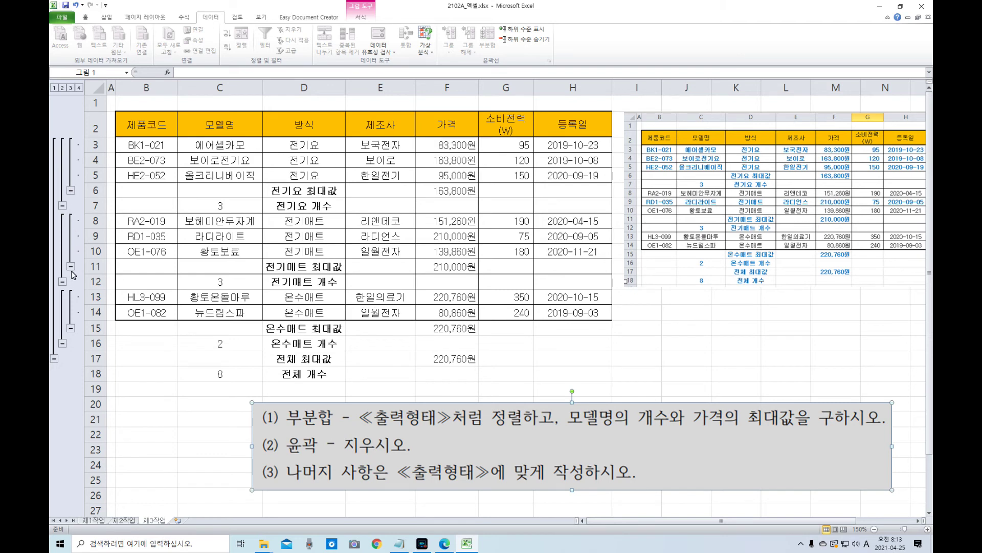
click(380, 372)
Collapse the table's outline to level 1 to view only the grand total rows.
click(365, 240)
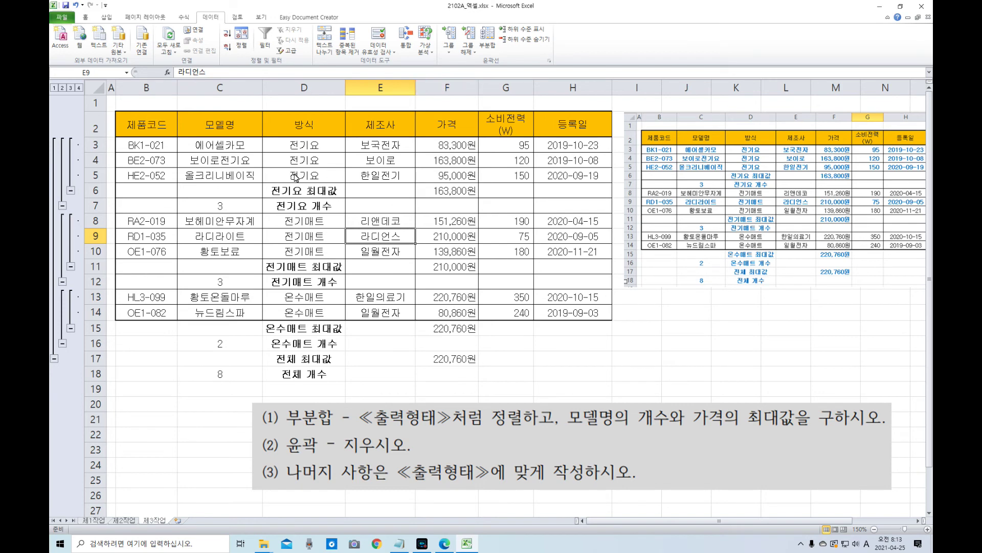
click(55, 89)
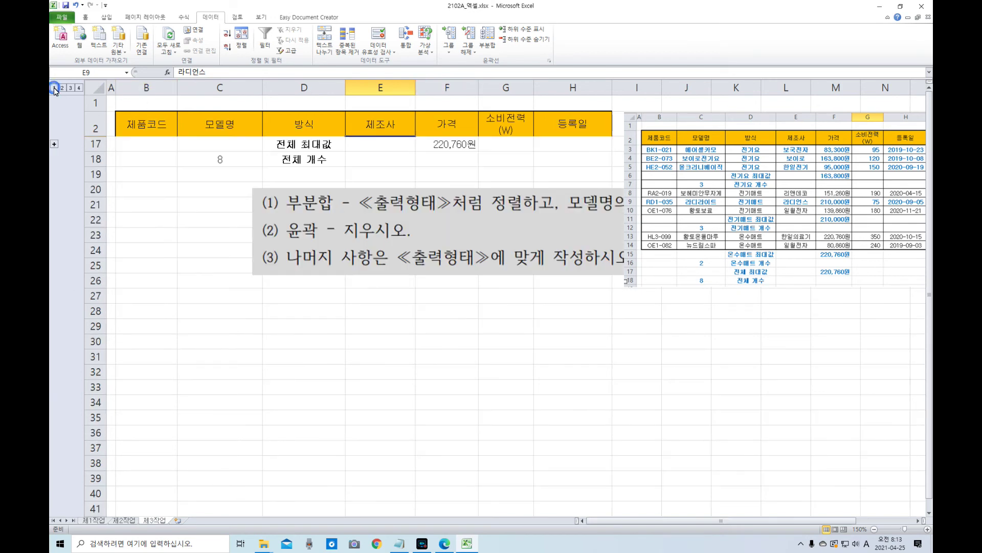
Expand the table's outline to level 4 to show all detail rows, and clear the outline while keeping the subtotals.
click(77, 89)
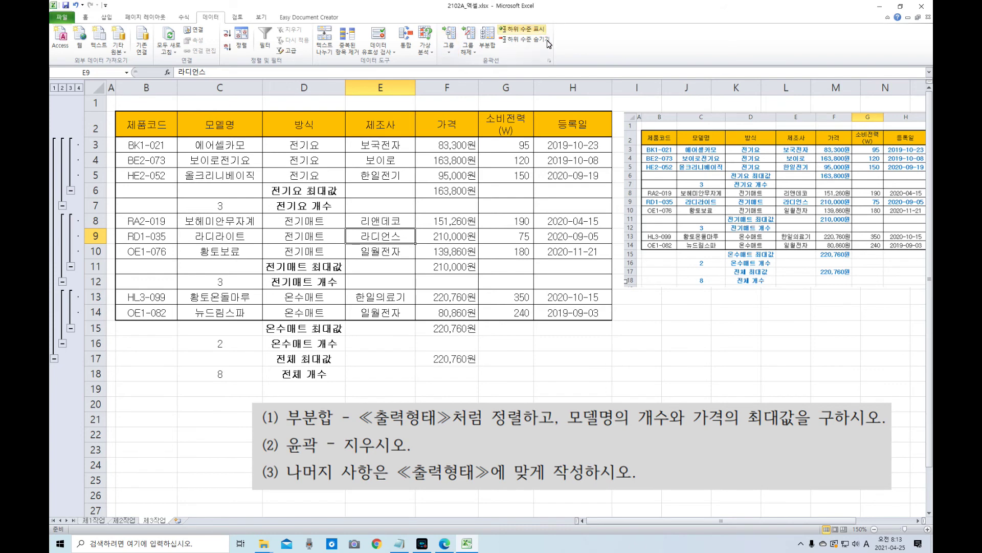
click(473, 53)
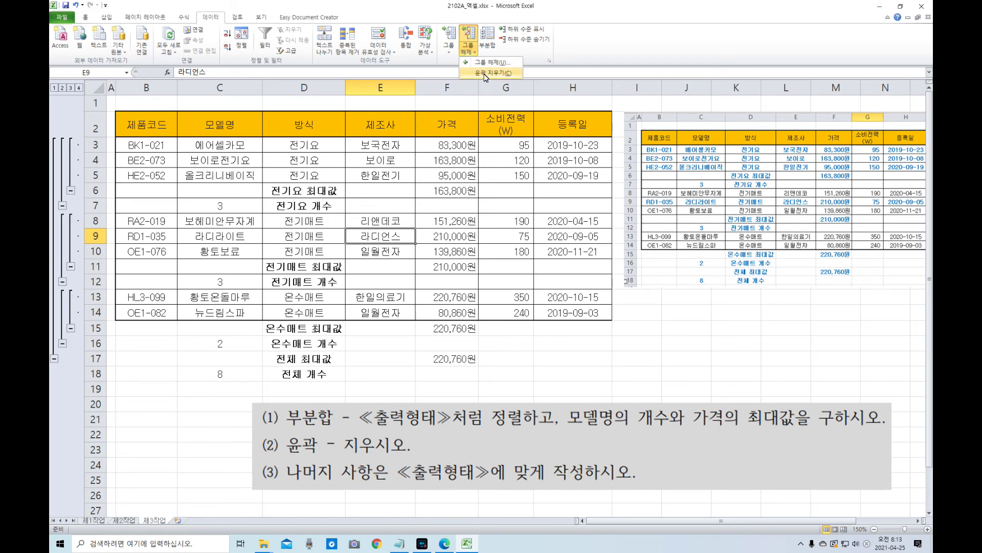
click(486, 73)
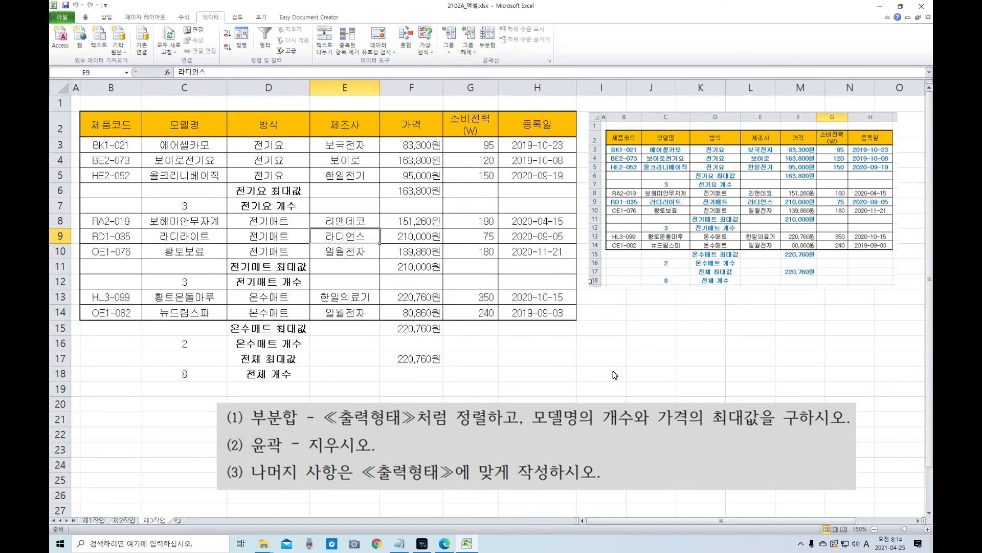
click(646, 376)
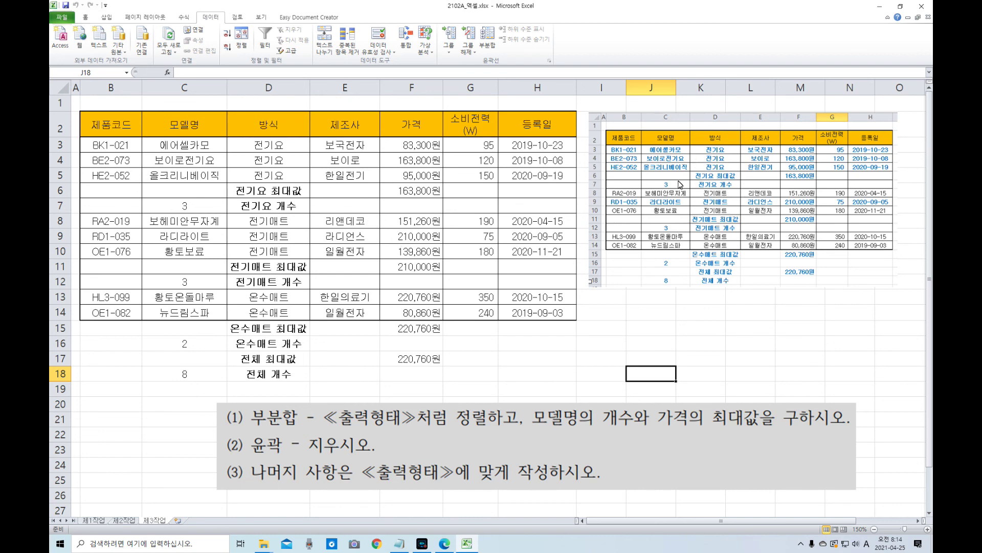
Check the 전기요 개수 subtotal under 모델명 and the 전기요 최대값 subtotal under 가격 against the sample output.
click(185, 210)
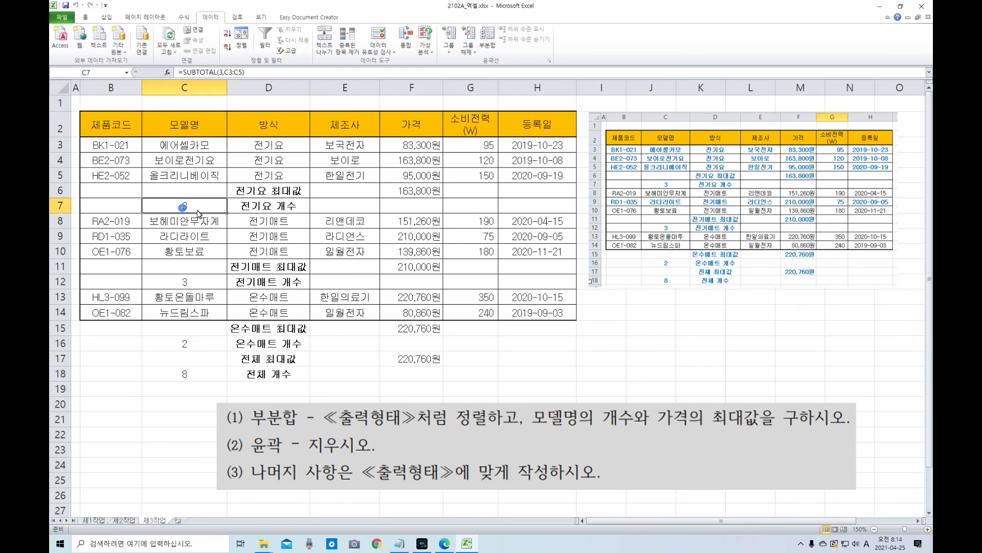
click(419, 192)
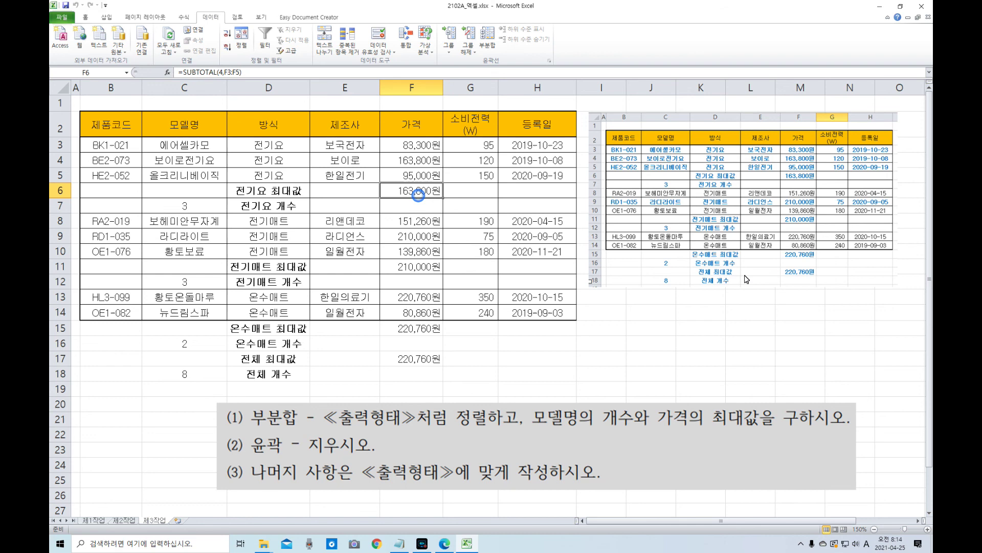
click(765, 313)
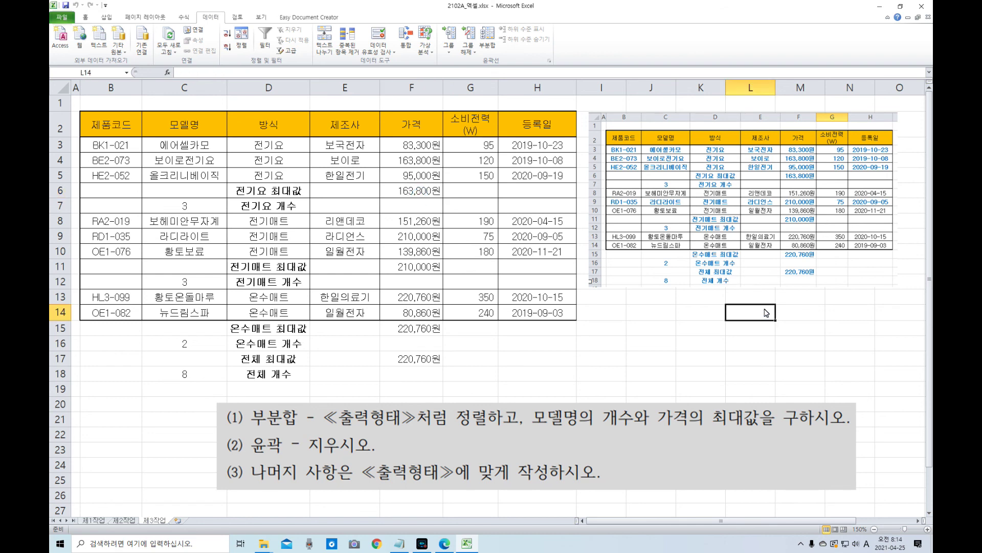